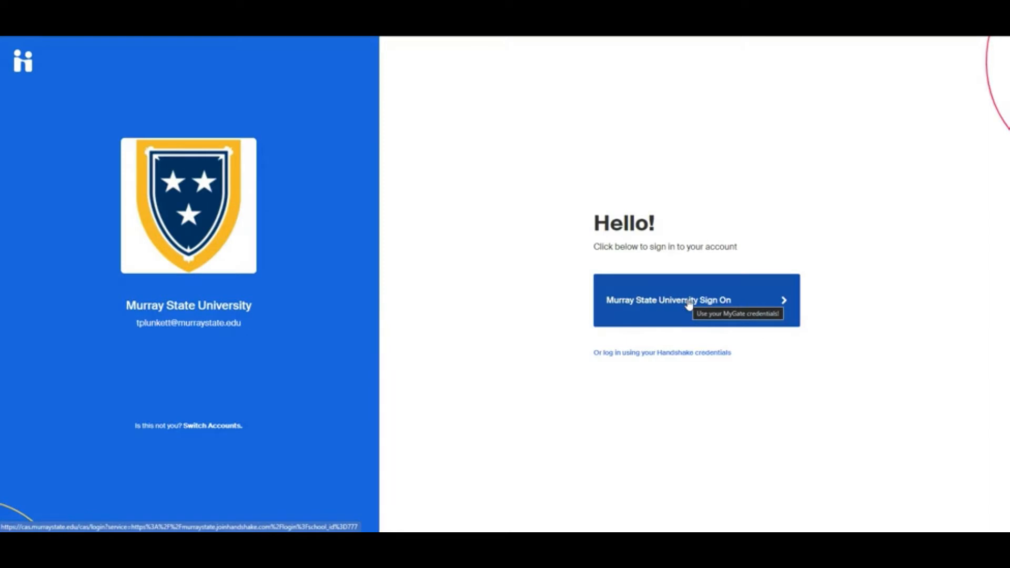
Sign in to the employer account using the Handshake credentials and the prefilled account password
left_click(645, 355)
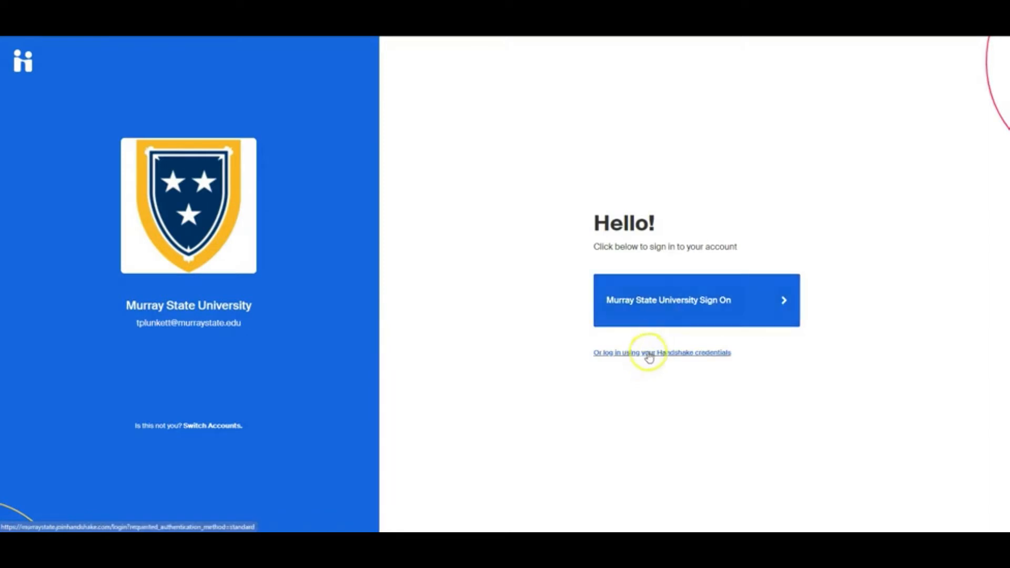
left_click(660, 358)
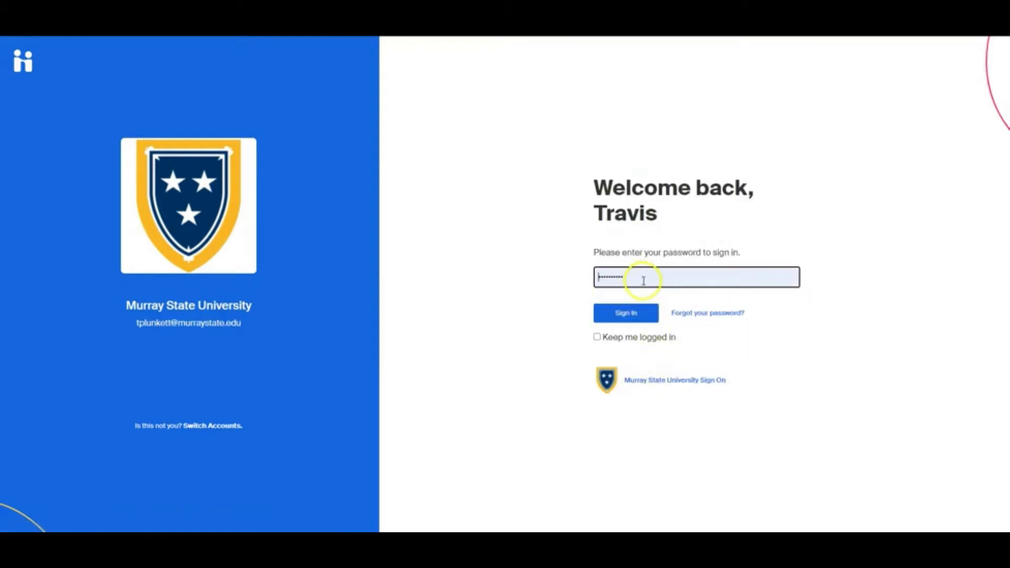
left_click(630, 316)
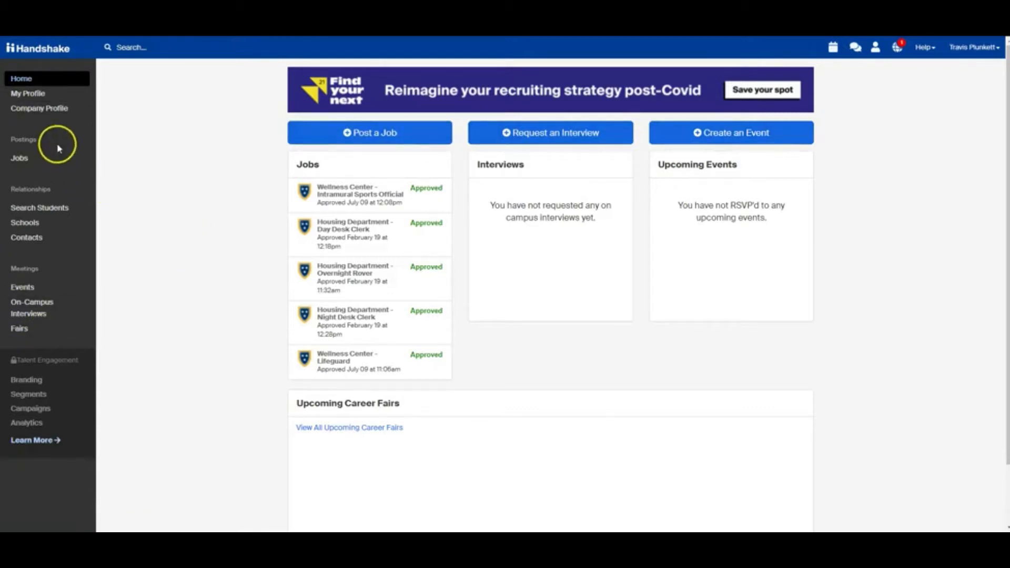
left_click(35, 99)
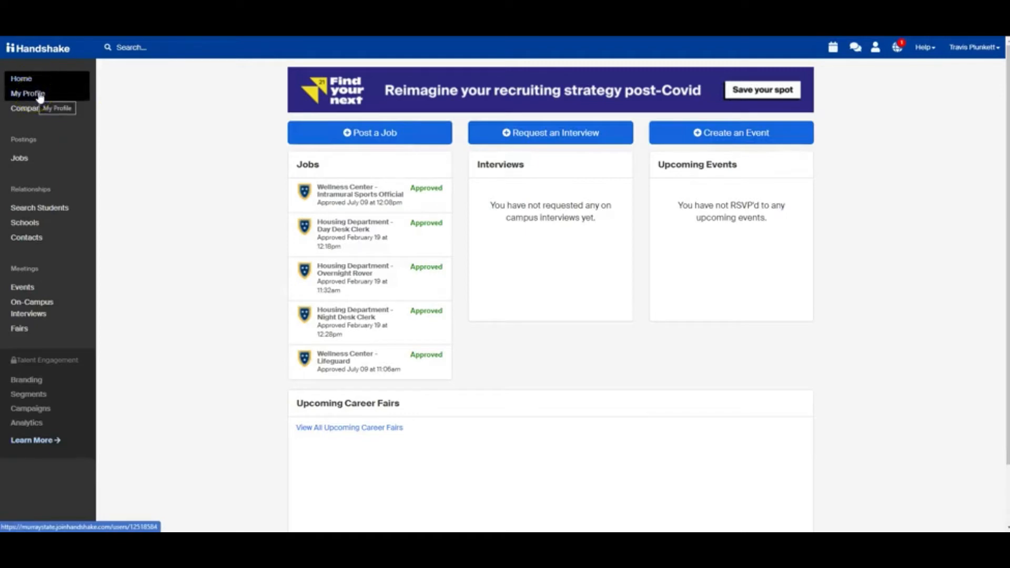
left_click(50, 111)
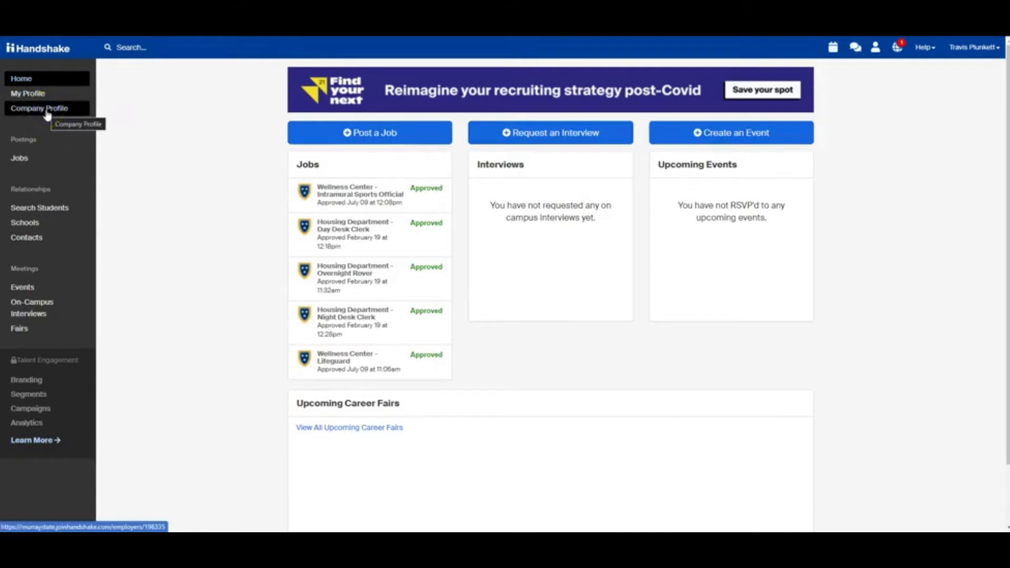
left_click(21, 160)
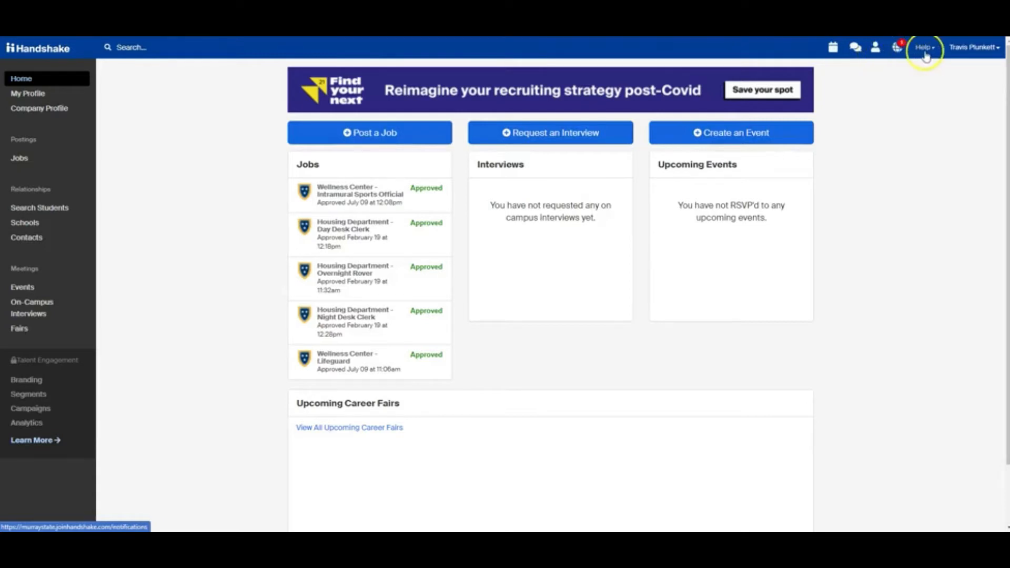
left_click(987, 49)
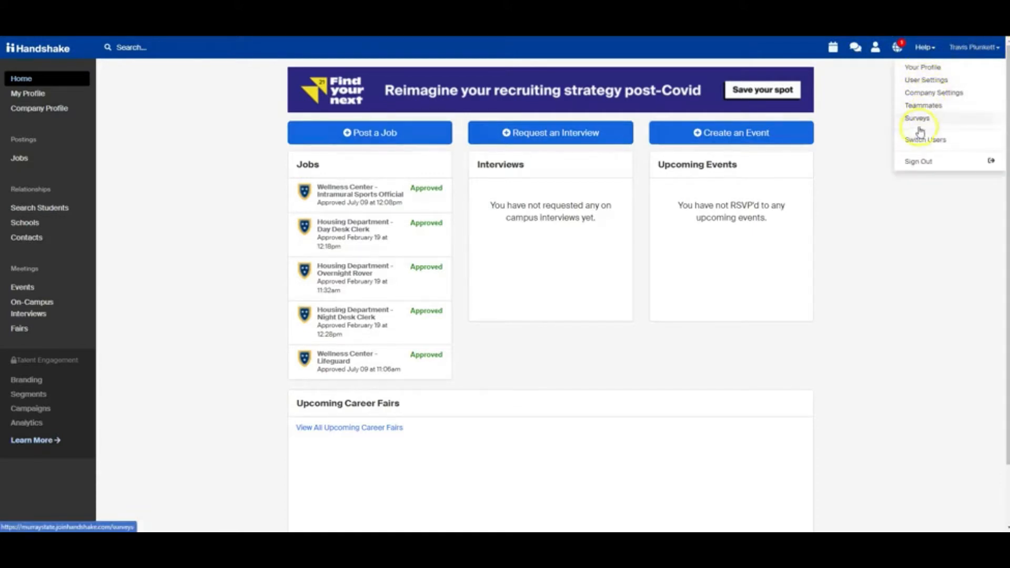
left_click(877, 141)
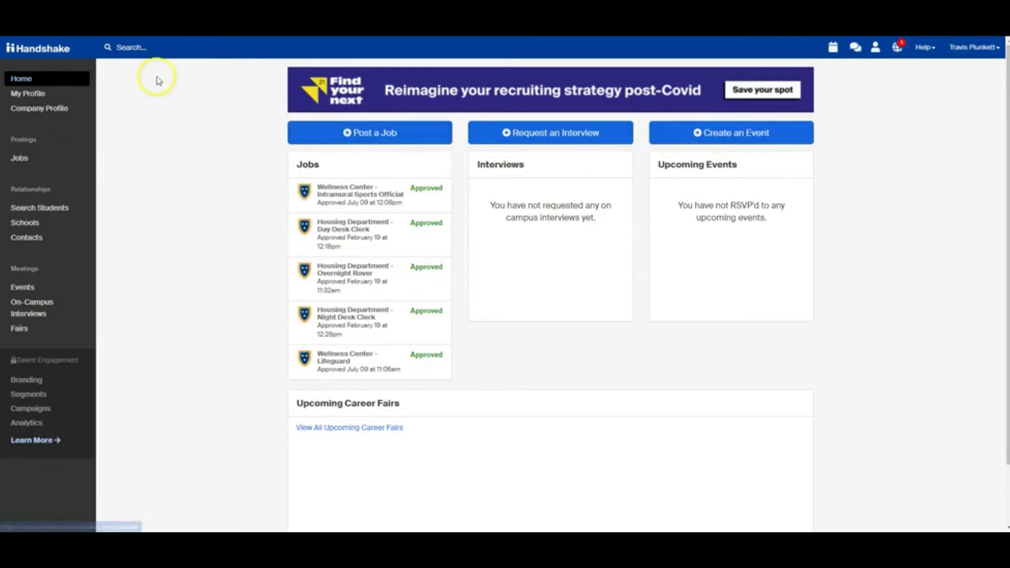
Start a new job posting that takes applications in Handshake, and title the job Test
left_click(372, 139)
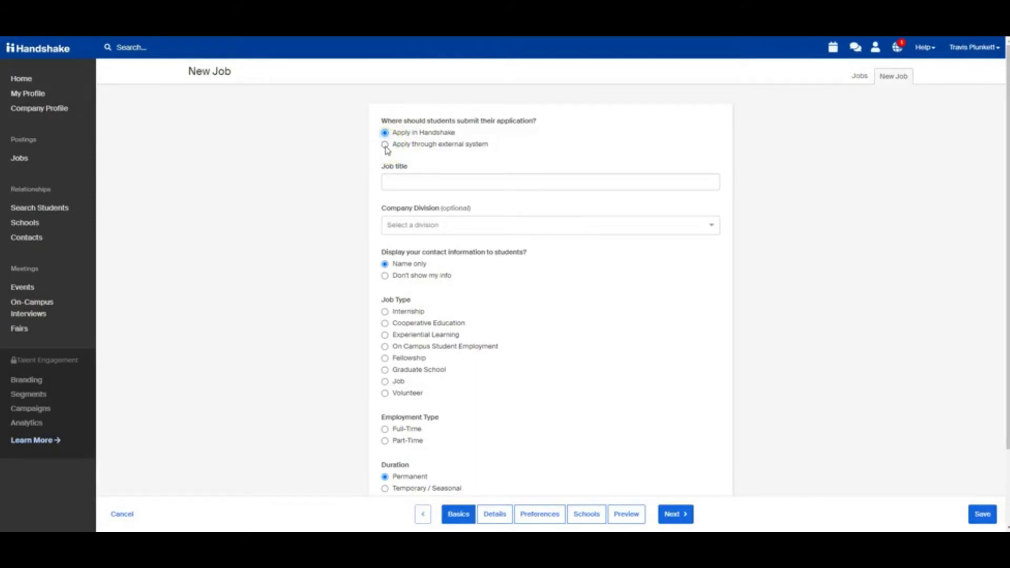
left_click(385, 145)
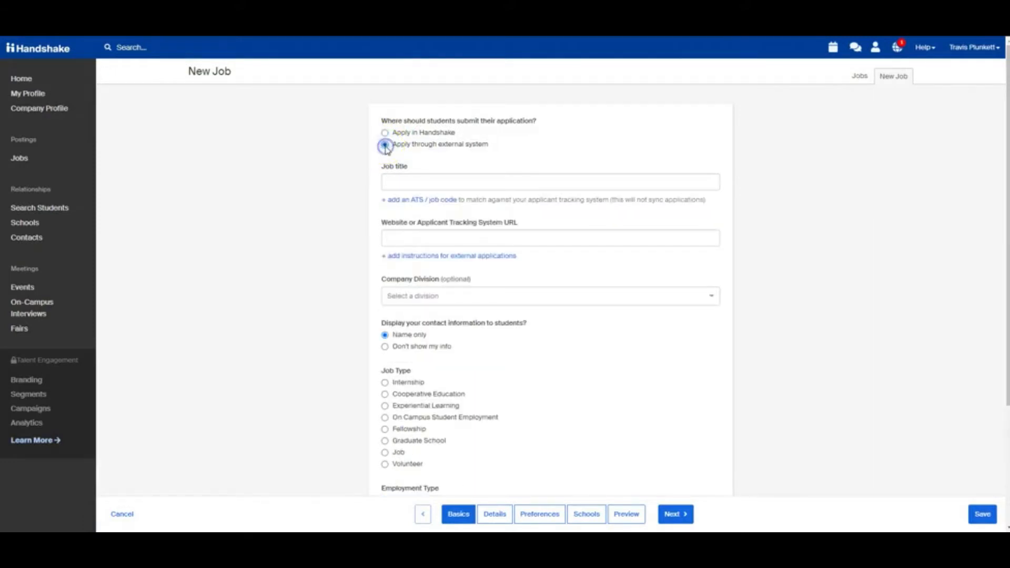
left_click(404, 239)
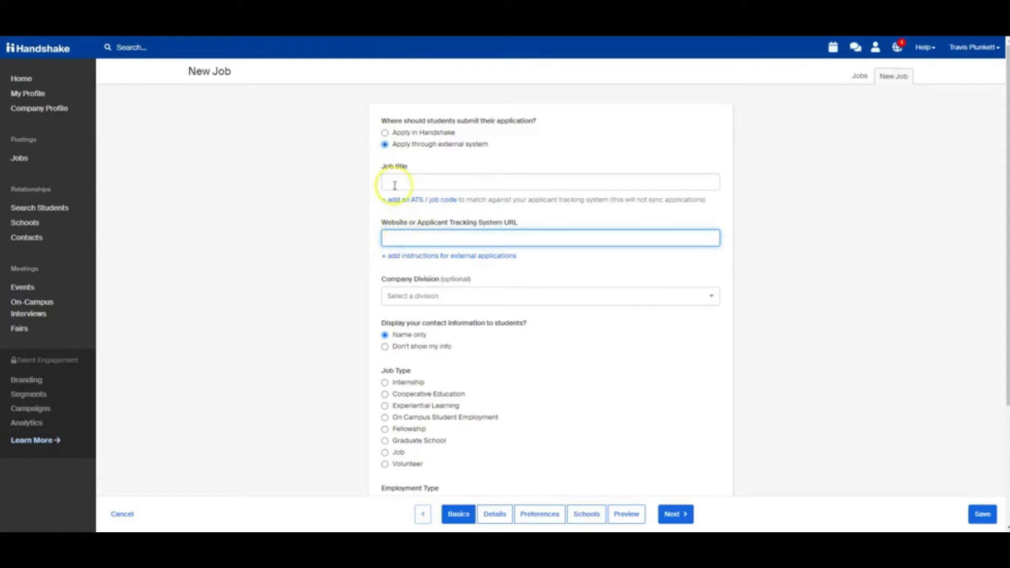
left_click(385, 133)
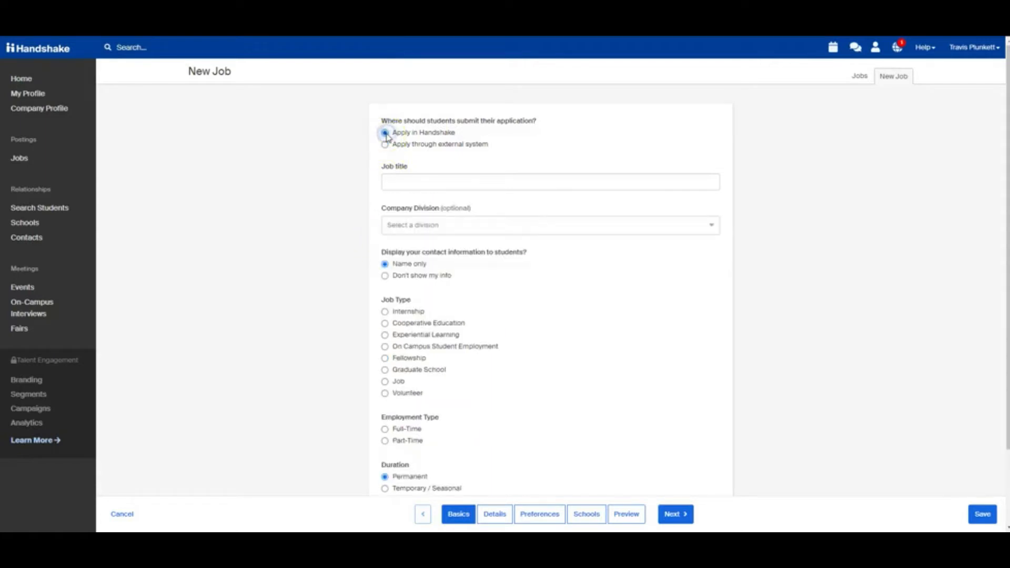
left_click(410, 179)
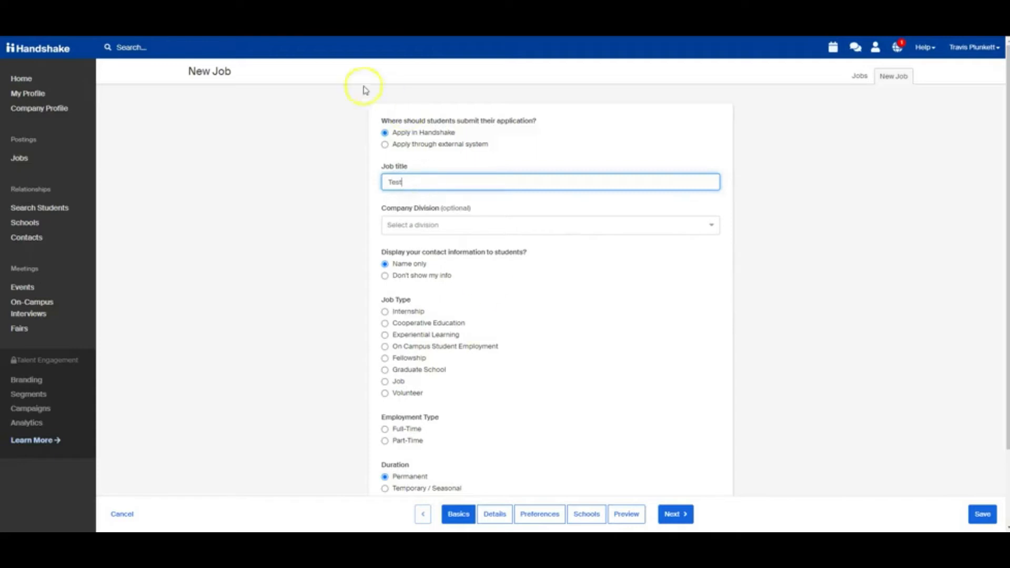
left_click(468, 198)
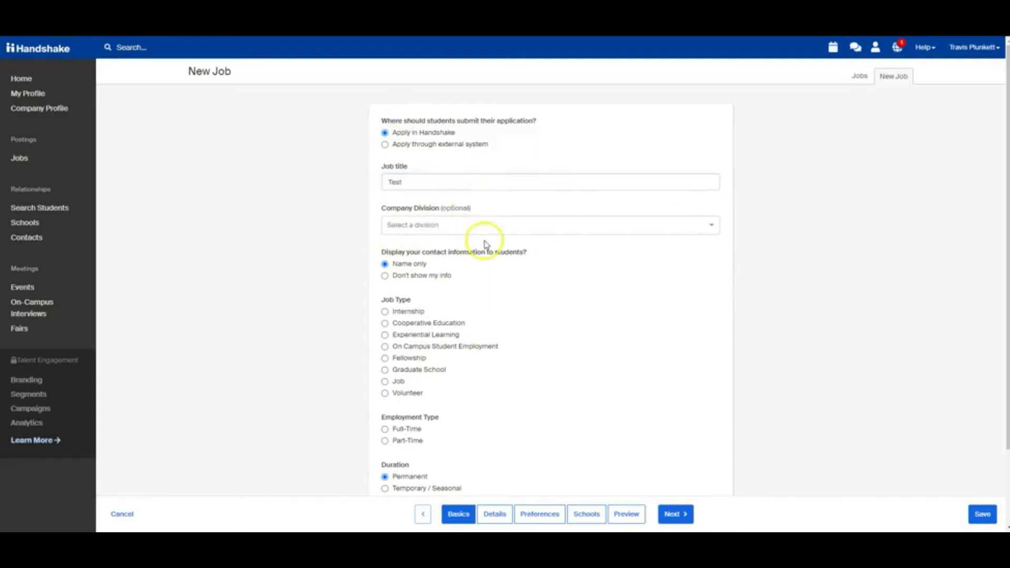
Set the job posting's company division to Career Services
left_click(442, 228)
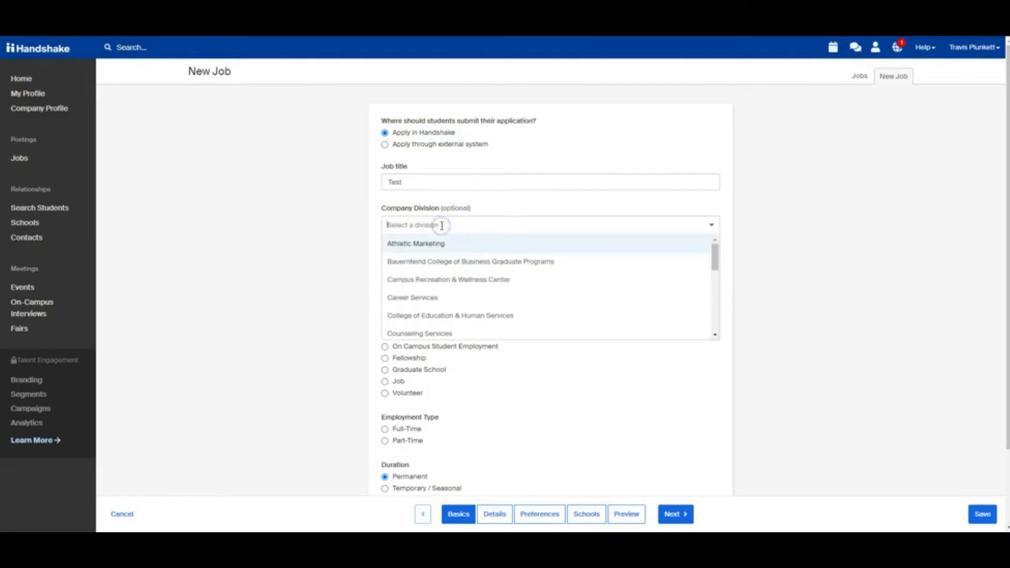
mouse_move(719, 250)
left_mouse_down()
mouse_move(714, 266)
mouse_move(714, 248)
left_mouse_up()
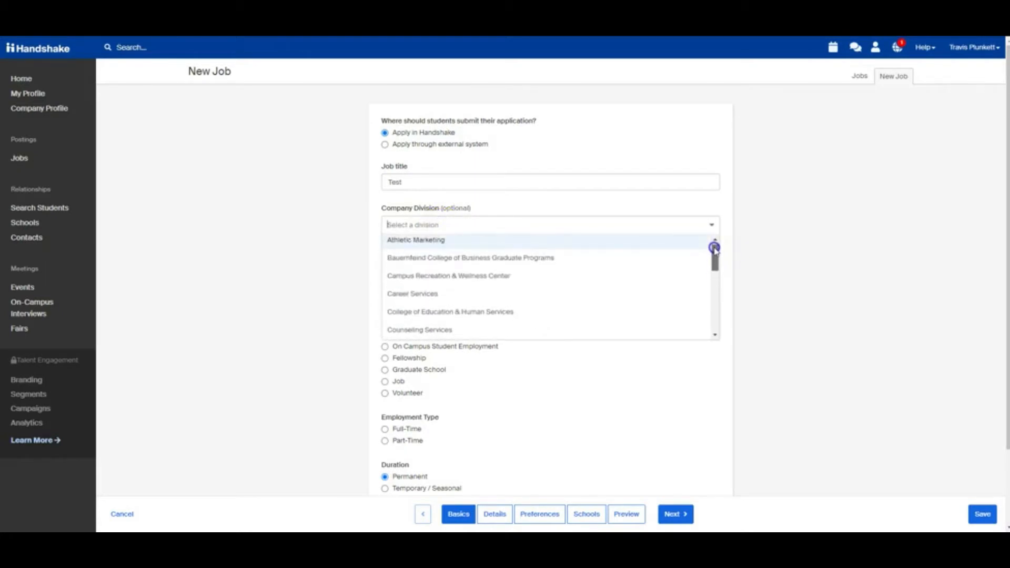
left_click(426, 293)
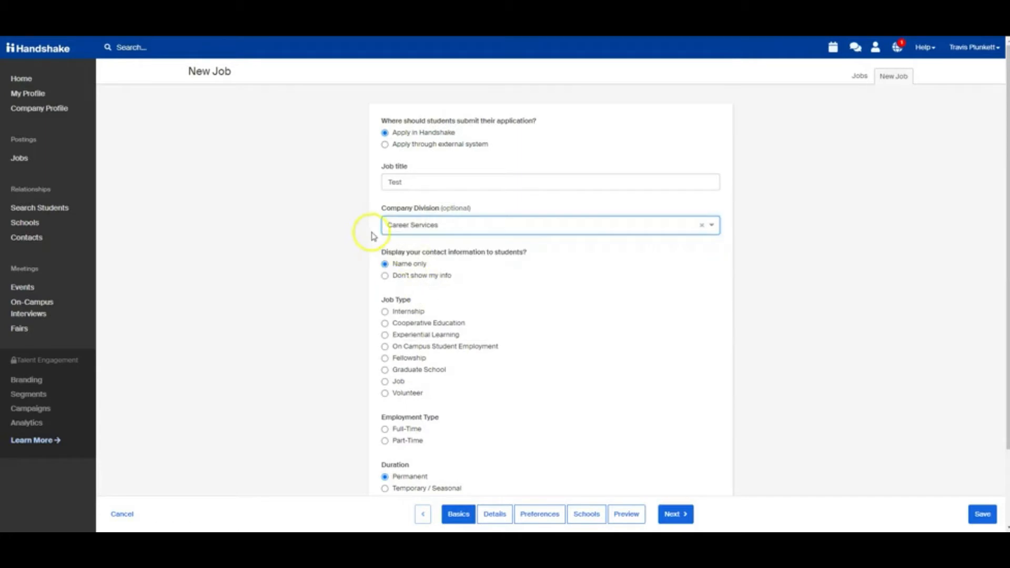
Set the job type to On Campus Student Employment
scroll(480, 263, "down", 2)
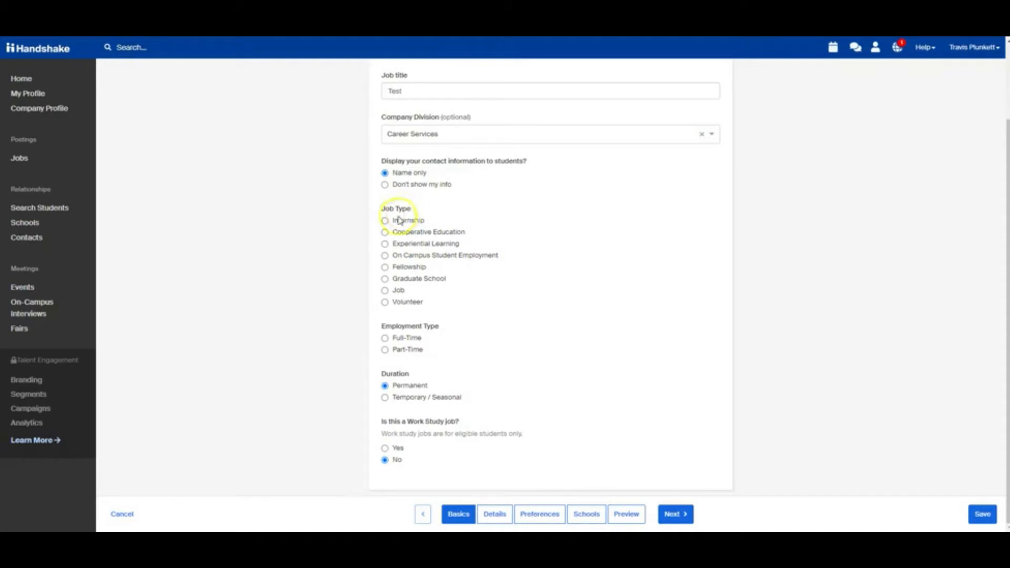
left_click(385, 221)
left_click(386, 289)
left_click(386, 279)
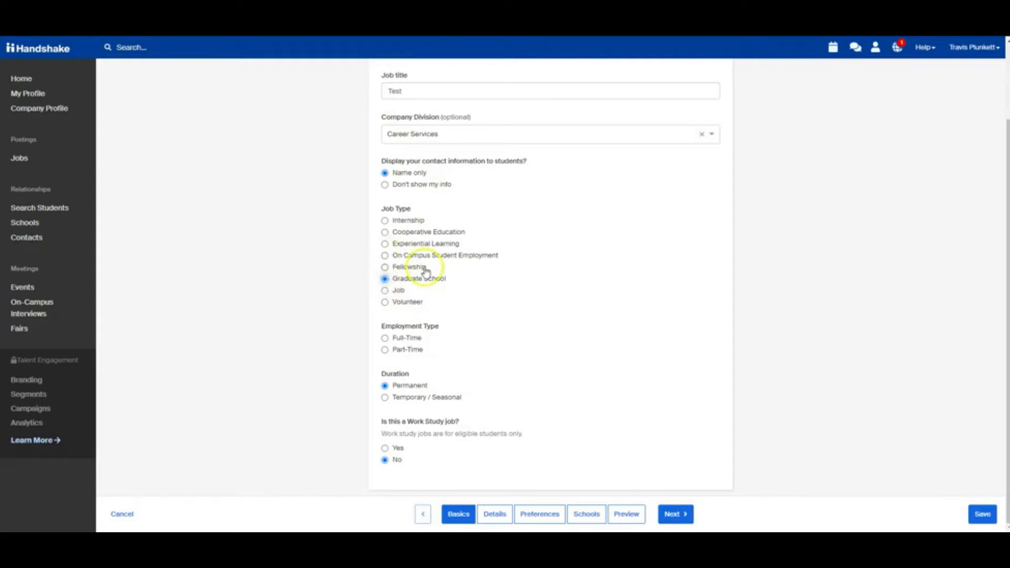
left_click(385, 257)
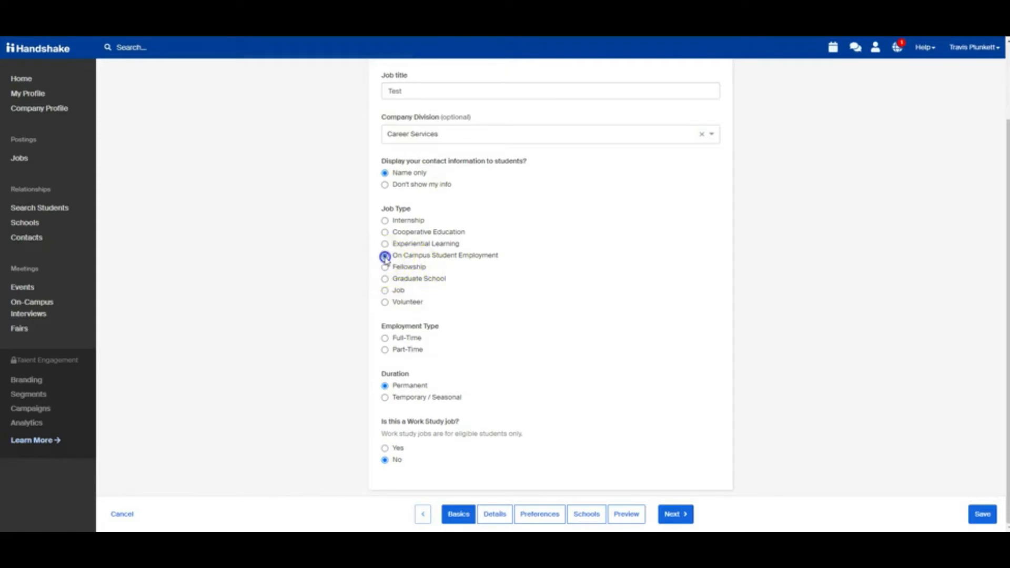
left_click(485, 267)
left_click(385, 255)
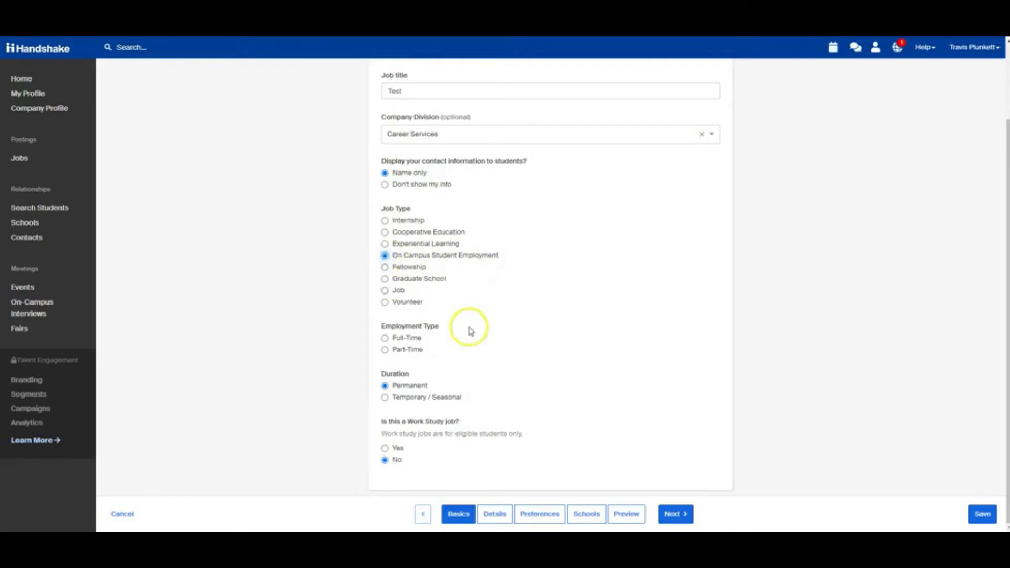
Set the employment type to Part-Time and the duration to Permanent
left_click(385, 351)
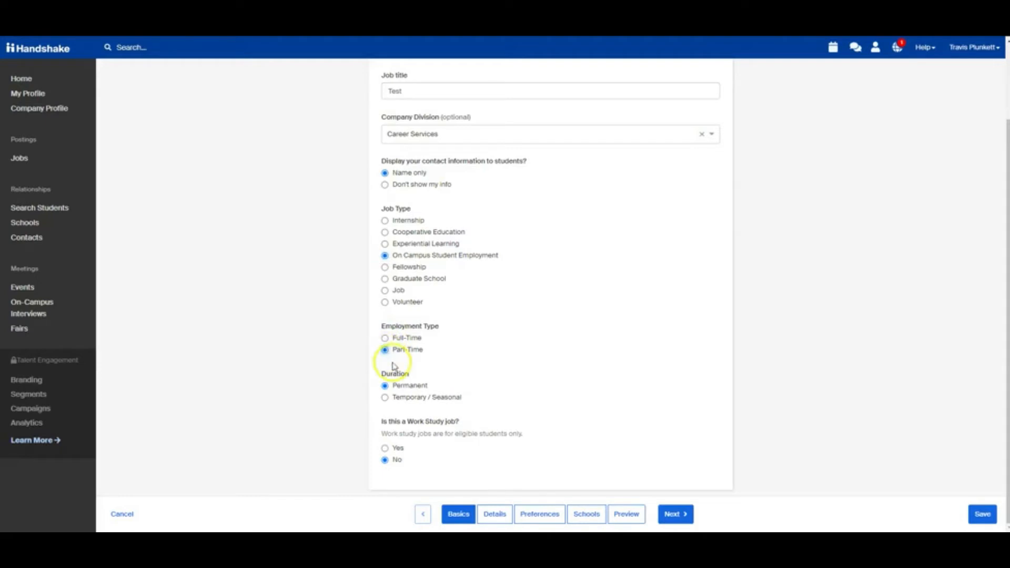
left_click(386, 398)
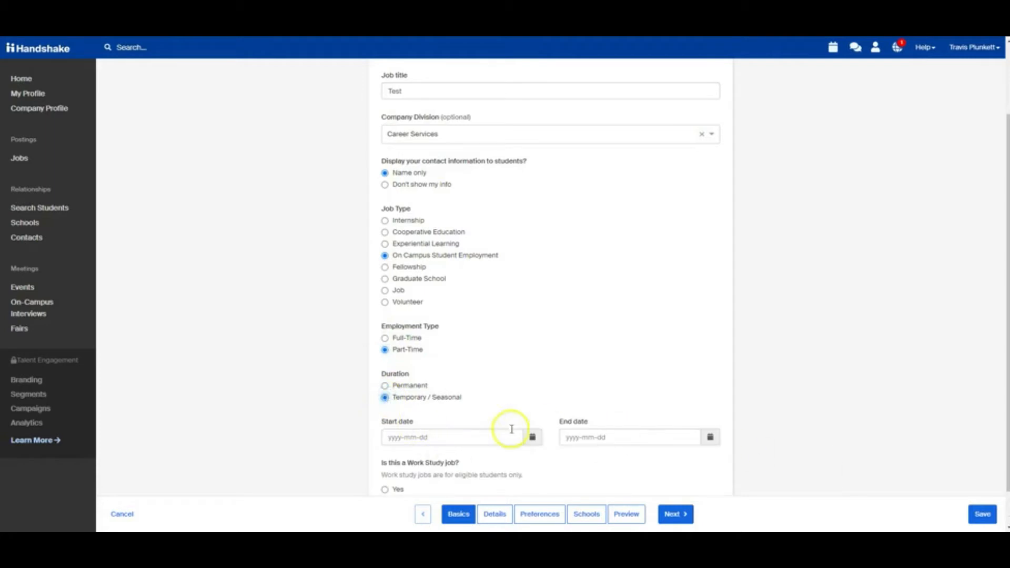
left_click(385, 387)
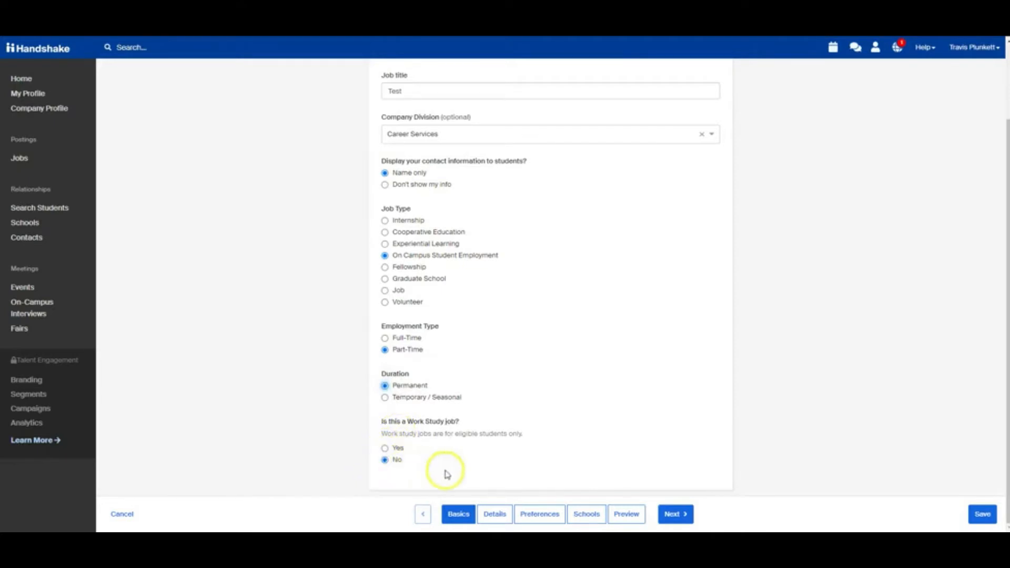
scroll(462, 332, "up", 2)
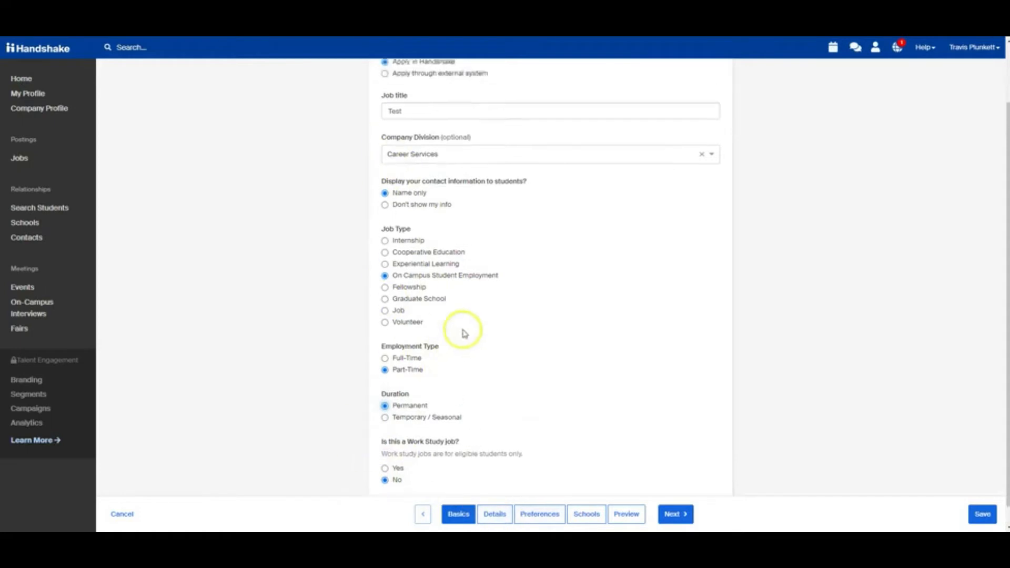
scroll(468, 337, "down", 2)
Go to the job's details and enter Test as the description
left_click(496, 514)
left_click(424, 184)
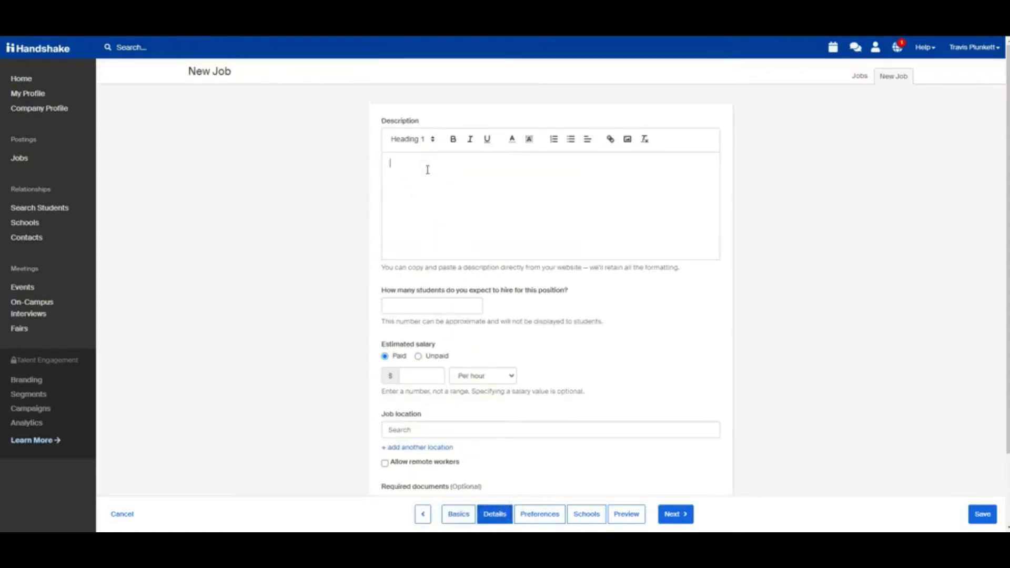
left_click(424, 186)
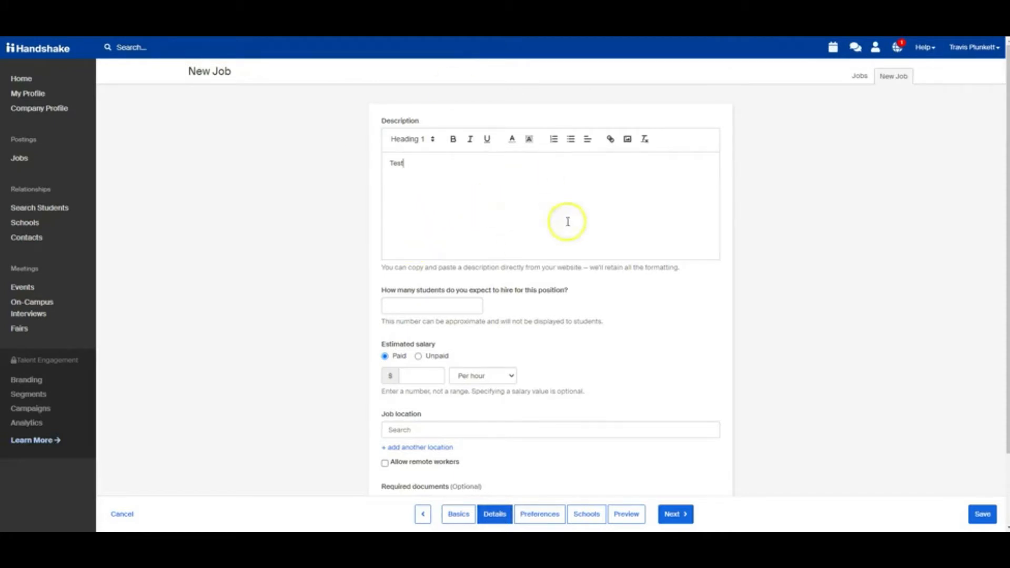
Set the expected number of hires to 1 and the paid salary to $7.50 per hour
scroll(511, 200, "down", 2)
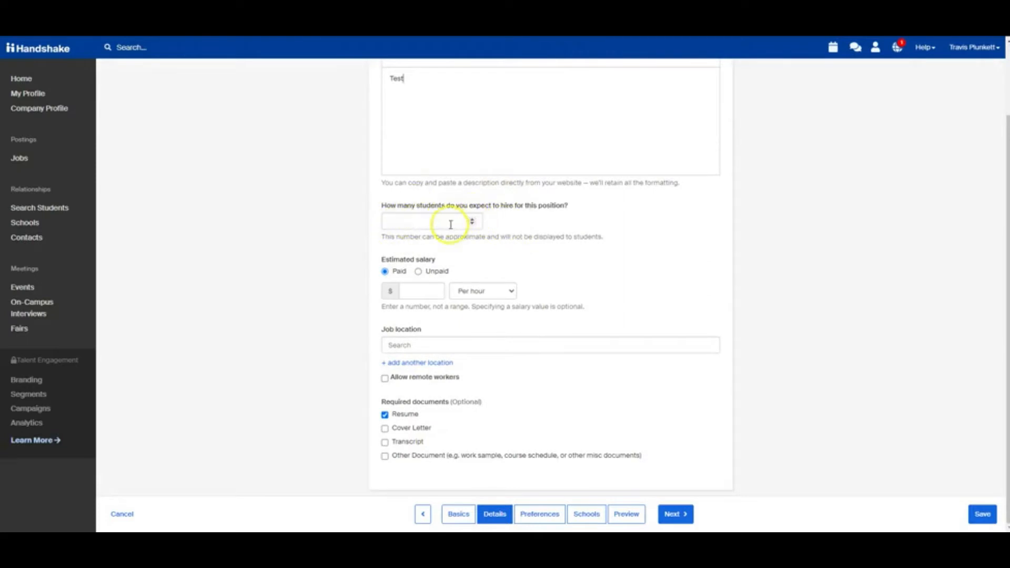
left_click(472, 218)
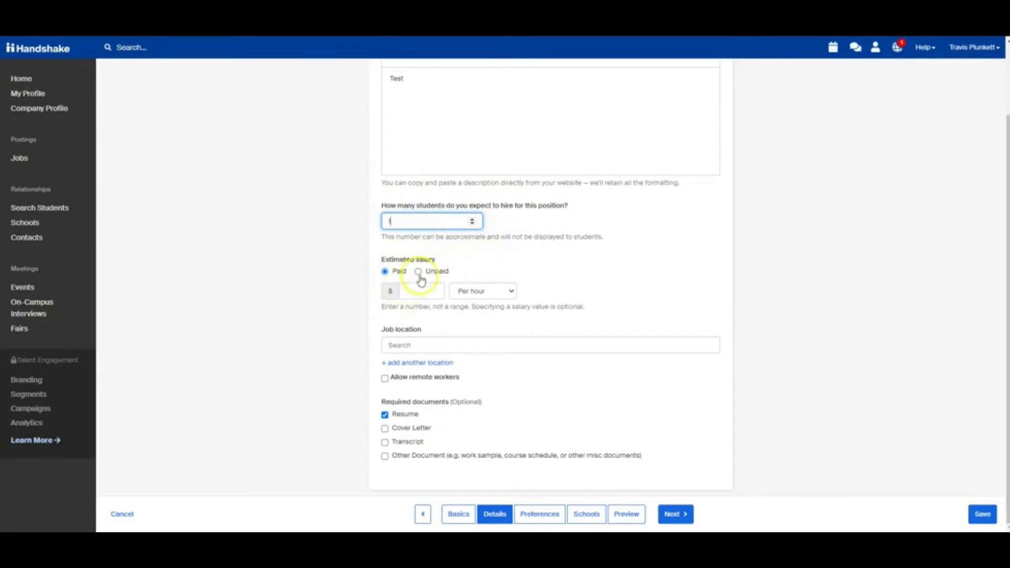
left_click(419, 292)
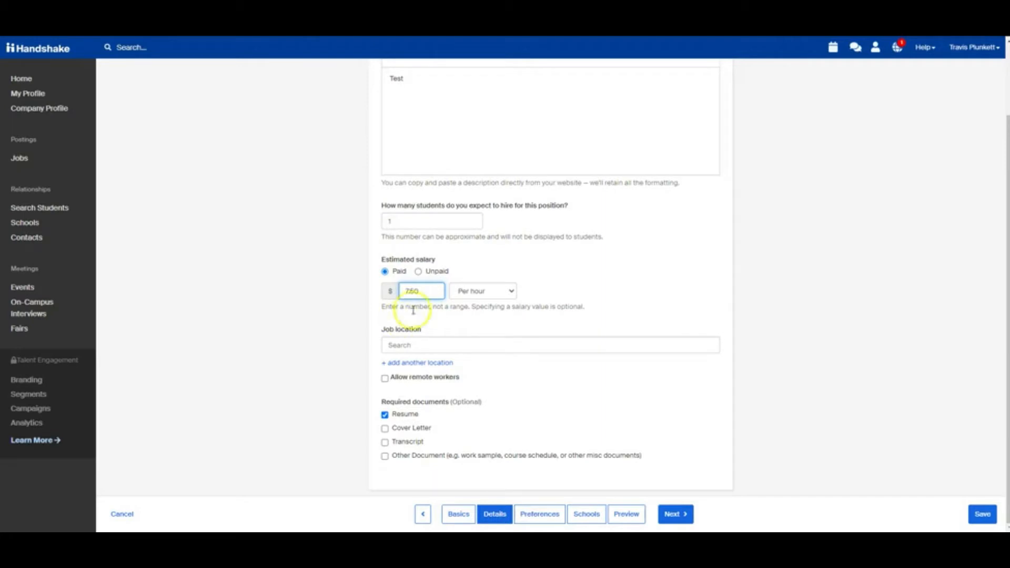
left_click(468, 267)
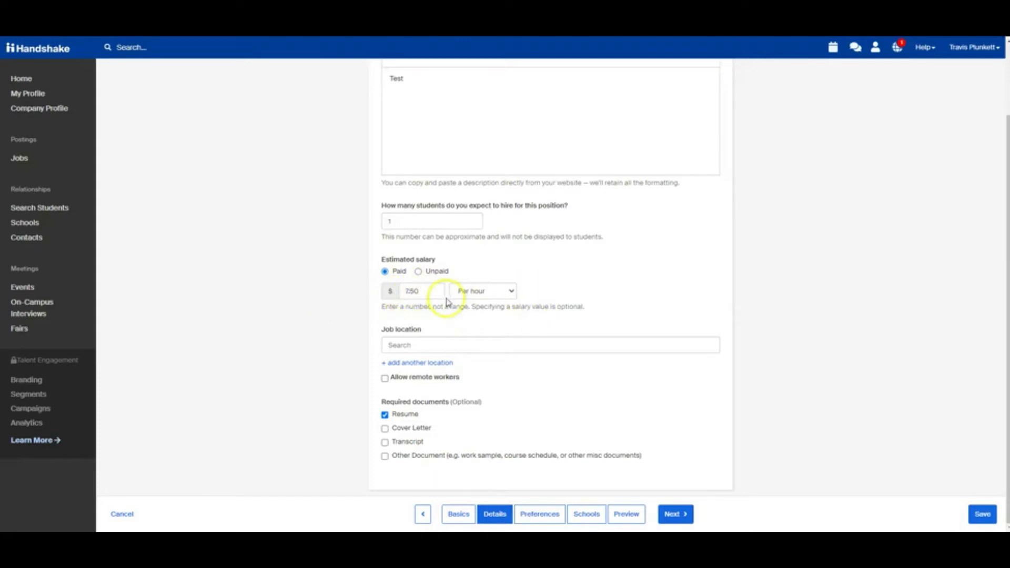
Set the job location to Murray, Kentucky, United States
left_click(422, 344)
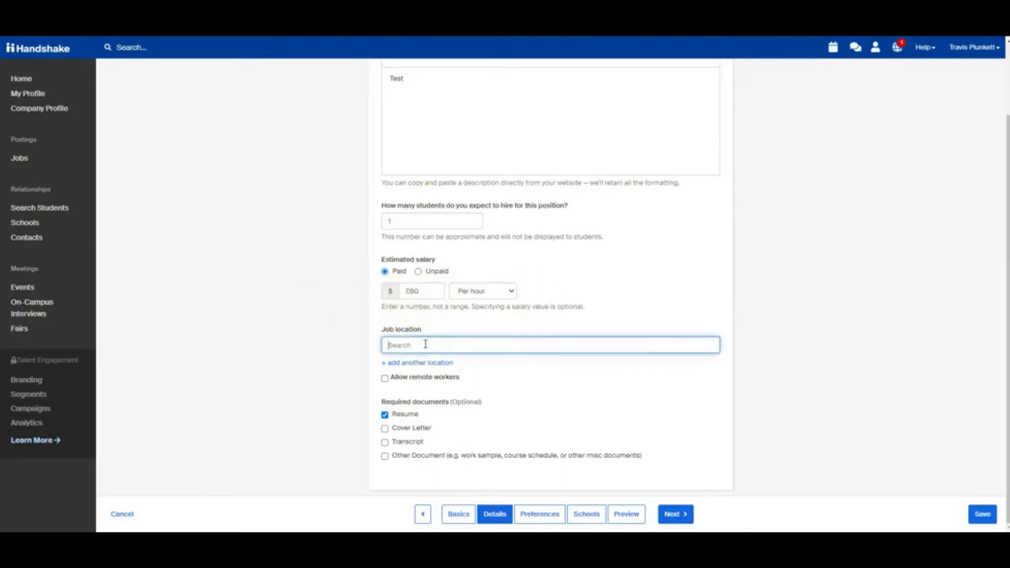
type("murray")
left_click(417, 362)
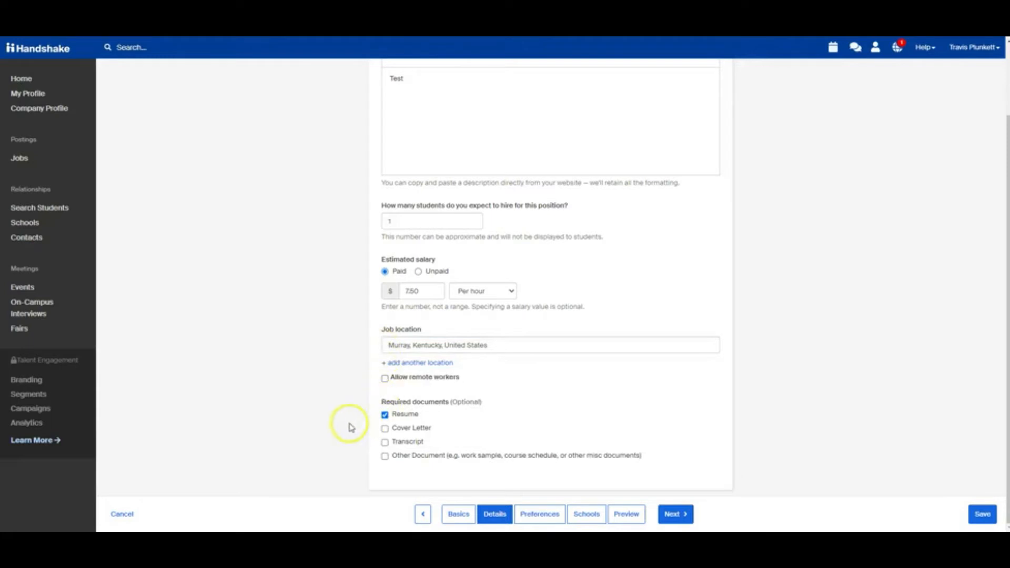
Require a cover letter along with the resume, leaving transcript and other documents not required
left_click(384, 428)
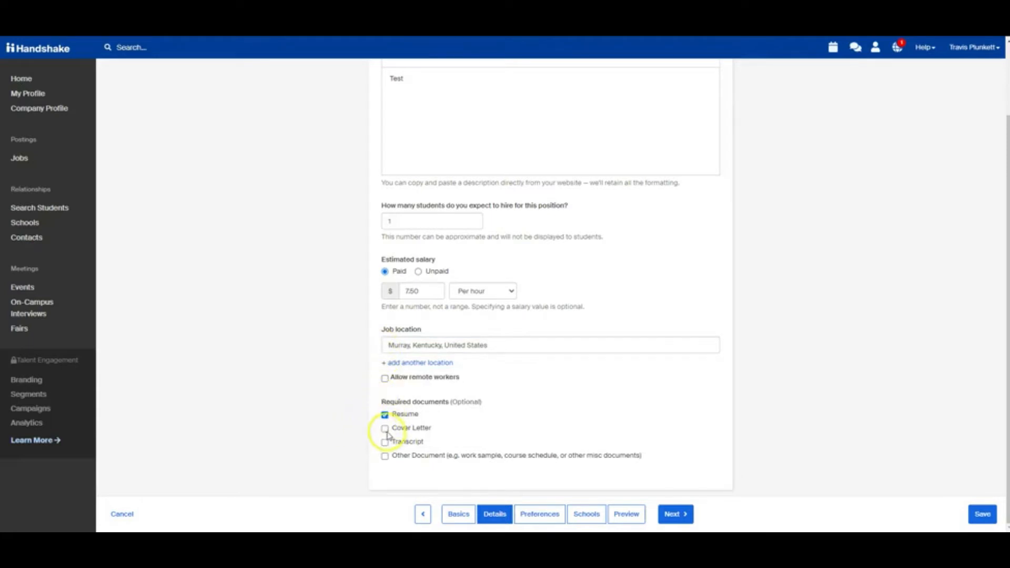
left_click(386, 442)
left_click(384, 457)
left_click(384, 456)
left_click(385, 442)
left_click(385, 429)
left_click(385, 428)
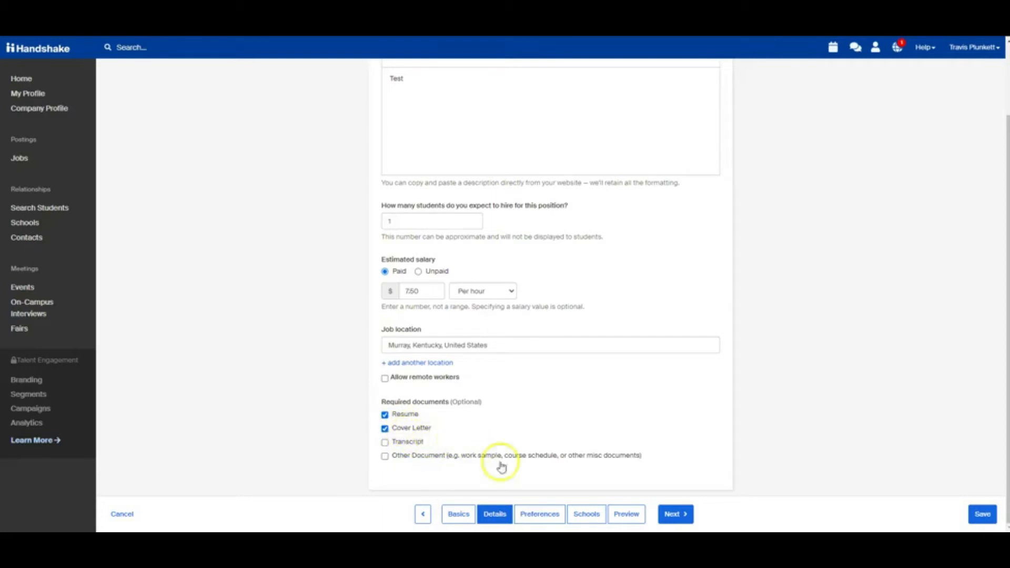
Check over the job's details and continue to its applicant preferences
scroll(473, 412, "up", 2)
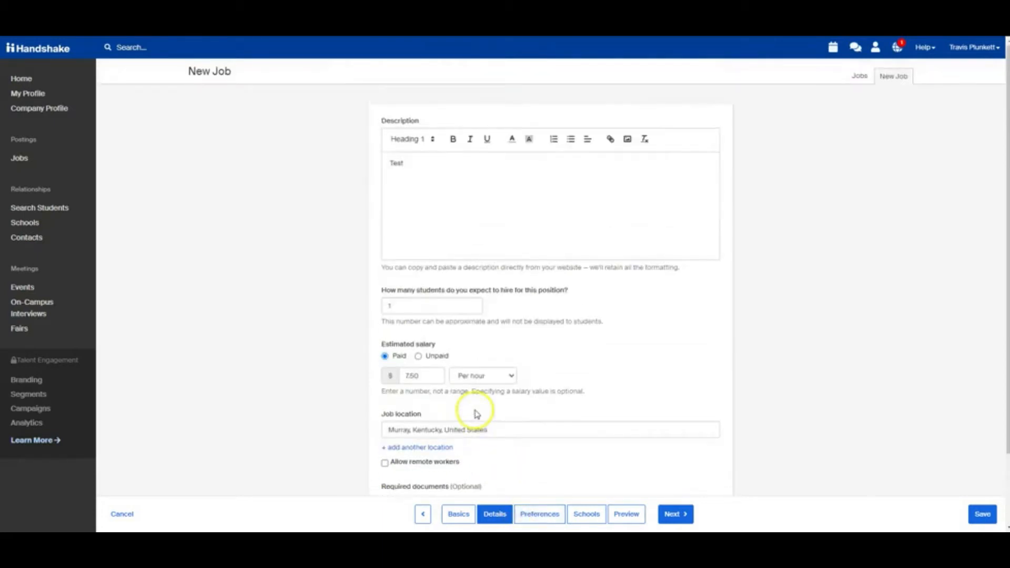
scroll(477, 412, "down", 2)
left_click(533, 515)
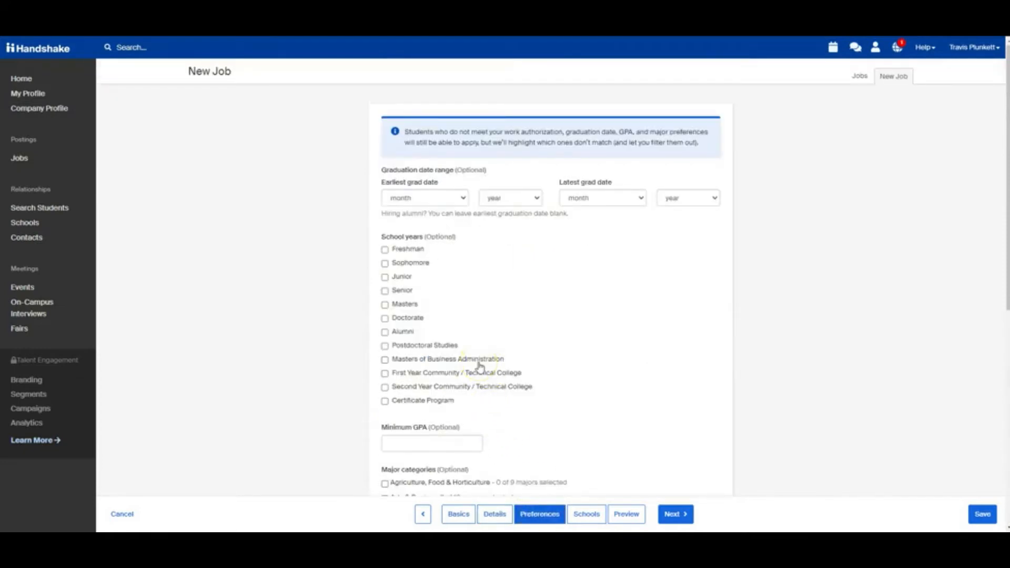
Try out the Freshman and Masters school year preferences and look over the minimum GPA and major category options
left_click(385, 250)
left_click(384, 251)
left_click(385, 305)
scroll(428, 329, "down", 5)
left_click(422, 178)
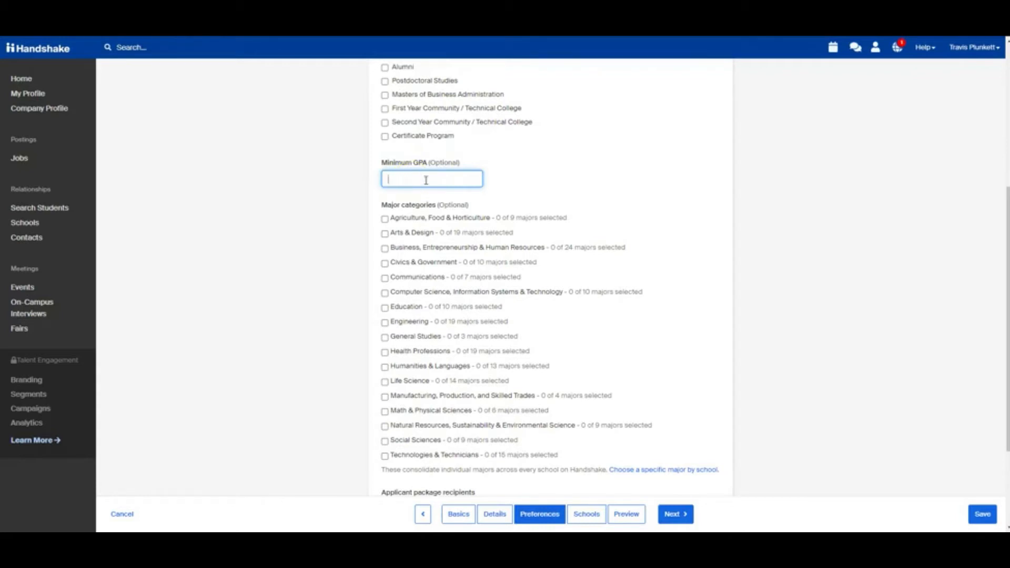
left_click(453, 147)
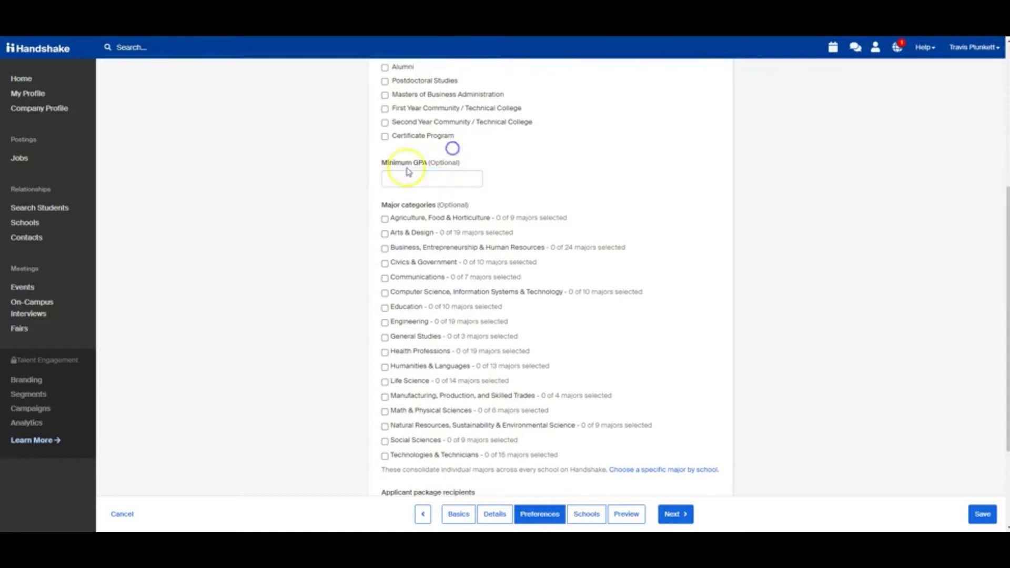
scroll(463, 208, "down", 2)
scroll(465, 211, "up", 3)
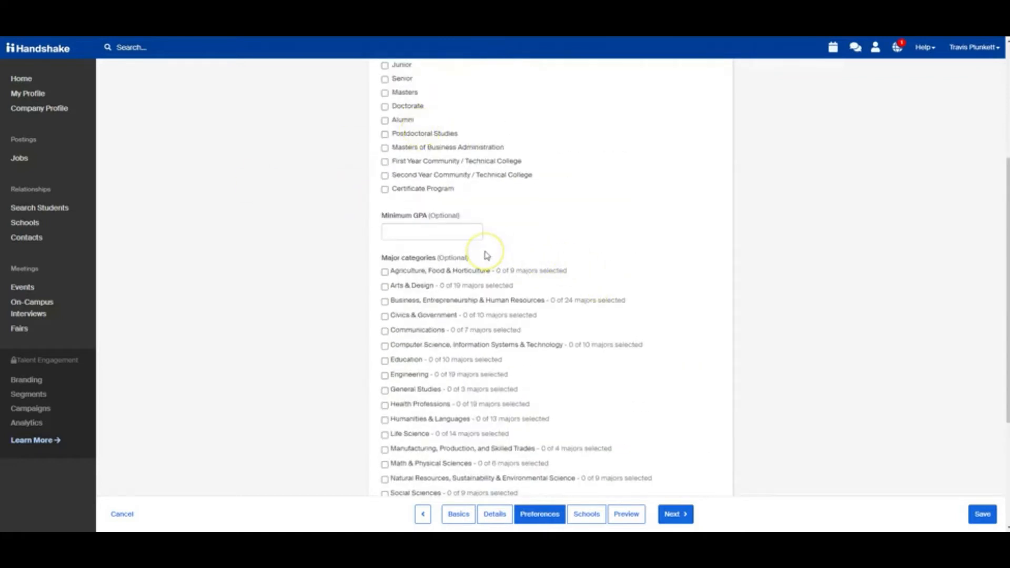
scroll(485, 255, "down", 3)
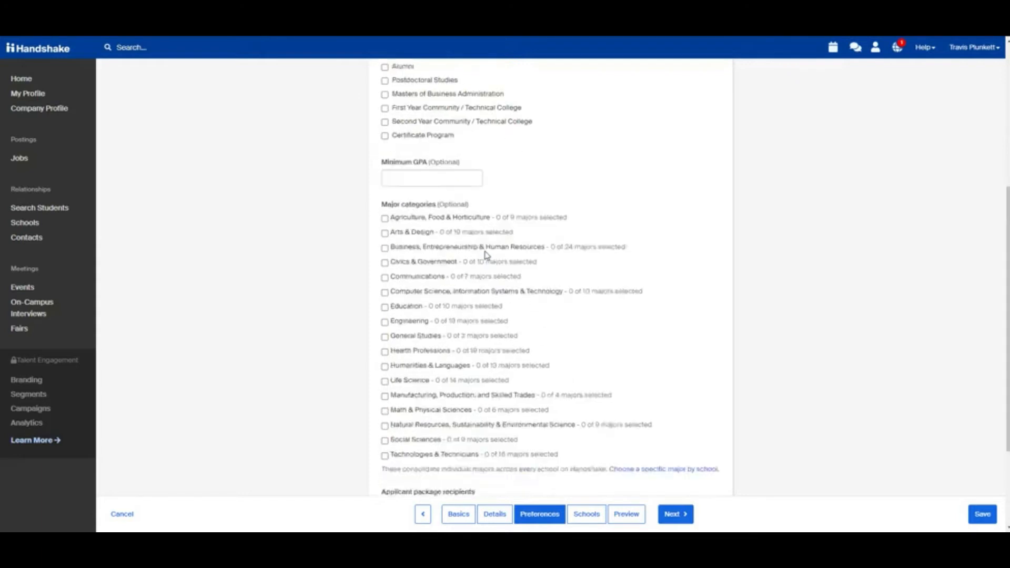
Try limiting majors to Computer Science, Information Systems & Technology without Computer Programming and Computer Systems Networking & Telecommunications, and clear the category again
left_click(396, 103)
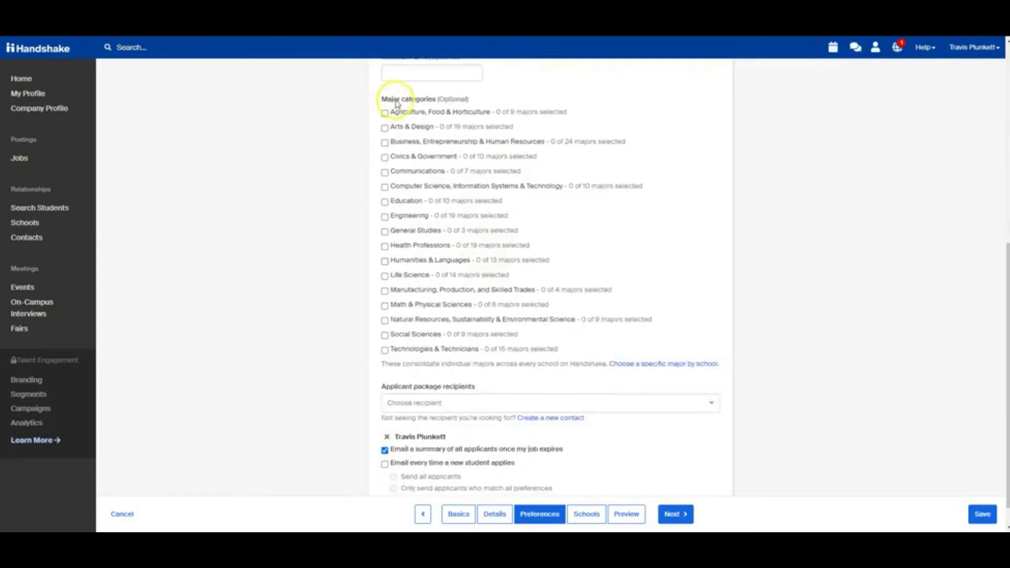
left_click(384, 187)
left_click(393, 198)
left_click(393, 226)
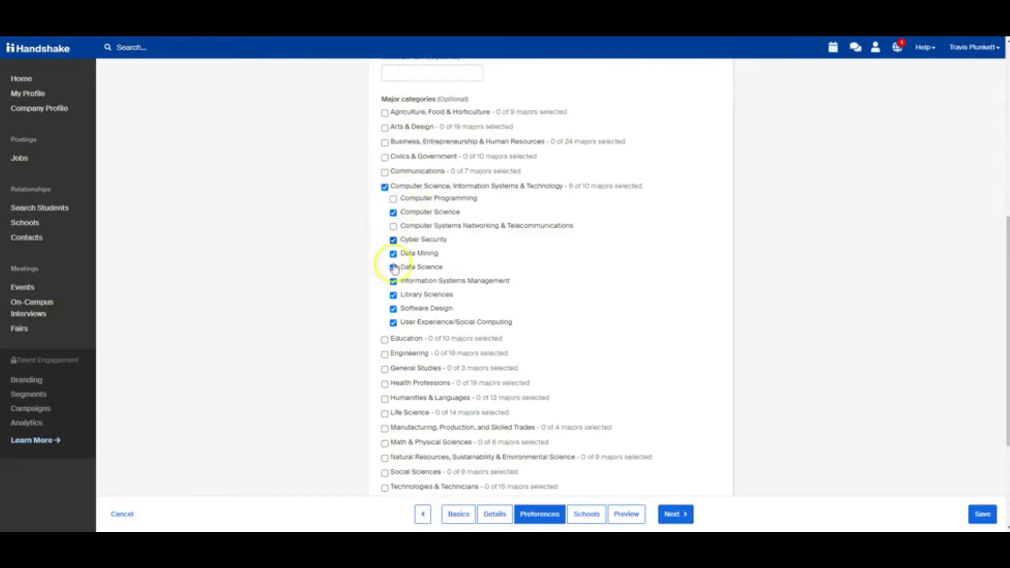
left_click(385, 188)
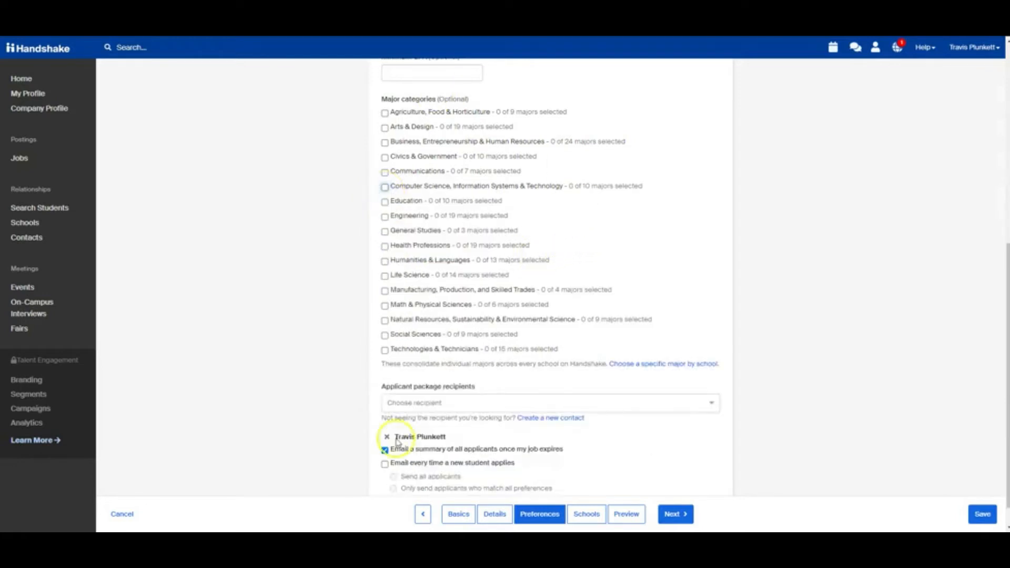
Have the existing applicant package recipient emailed every time a new student applies, with all applicants sent
scroll(473, 274, "down", 1)
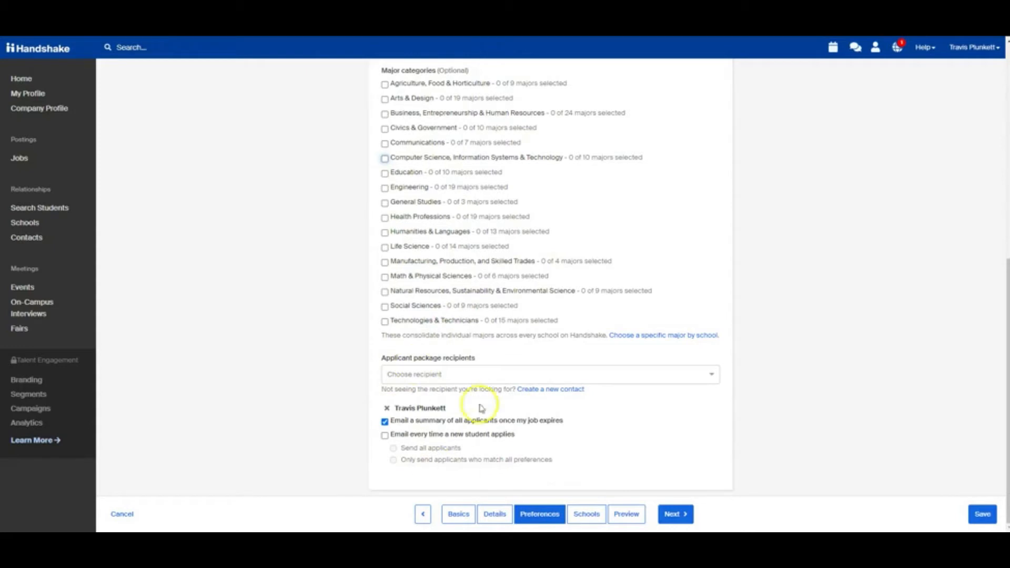
left_click(441, 374)
left_click(350, 368)
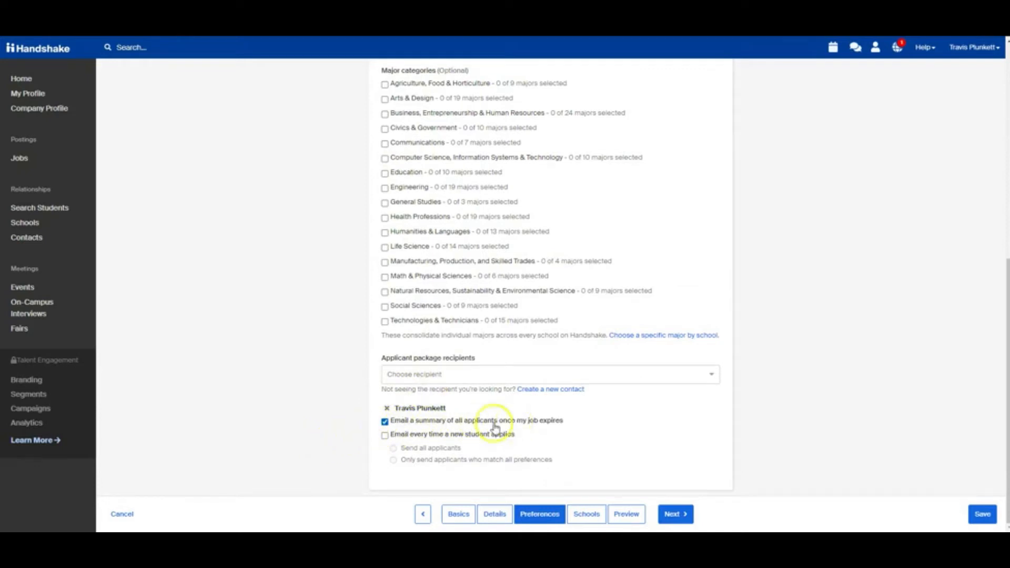
left_click(384, 437)
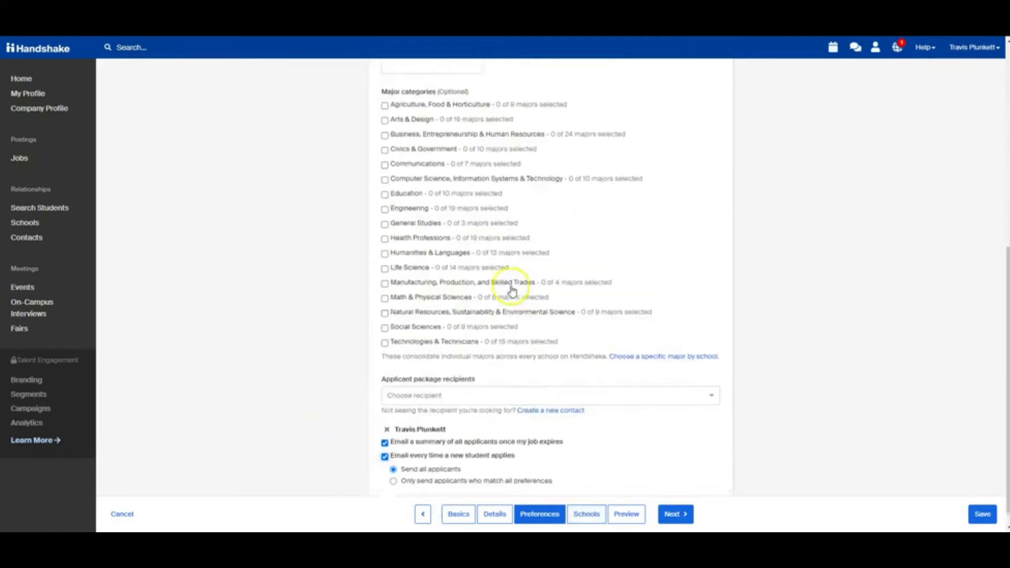
Go to the job's school postings and add Murray State University
left_click(585, 516)
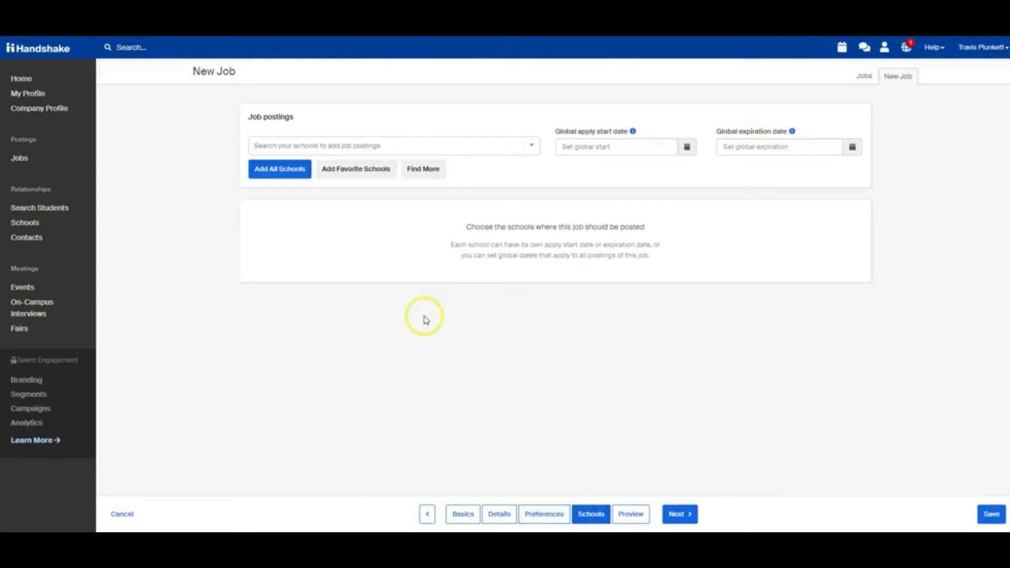
left_click(321, 145)
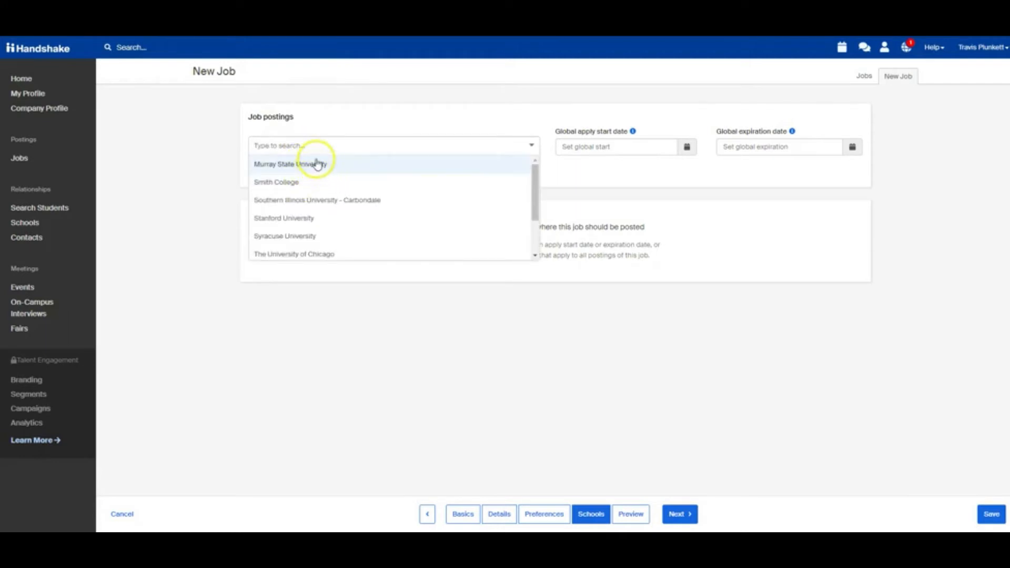
type("murray state")
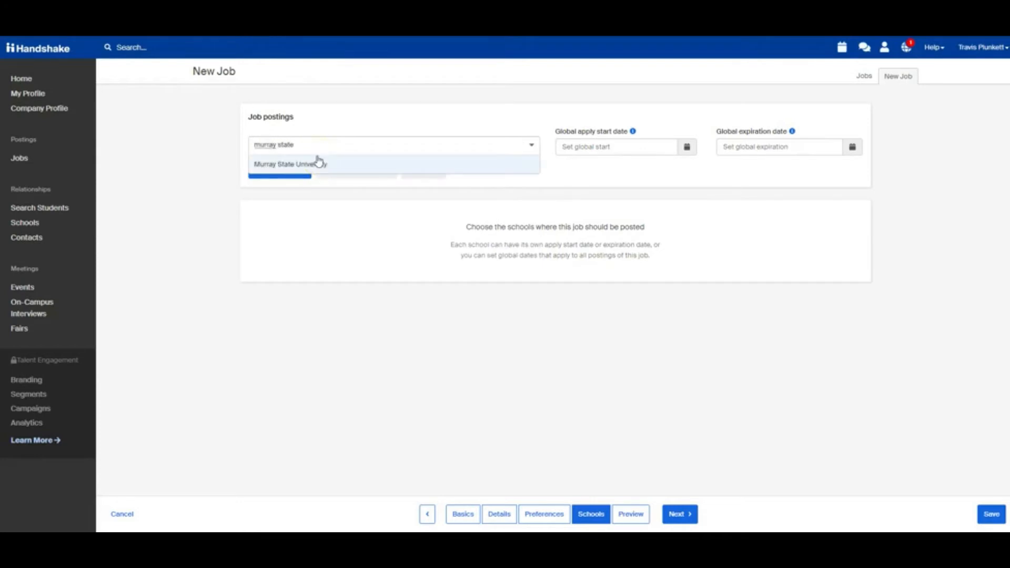
left_click(307, 165)
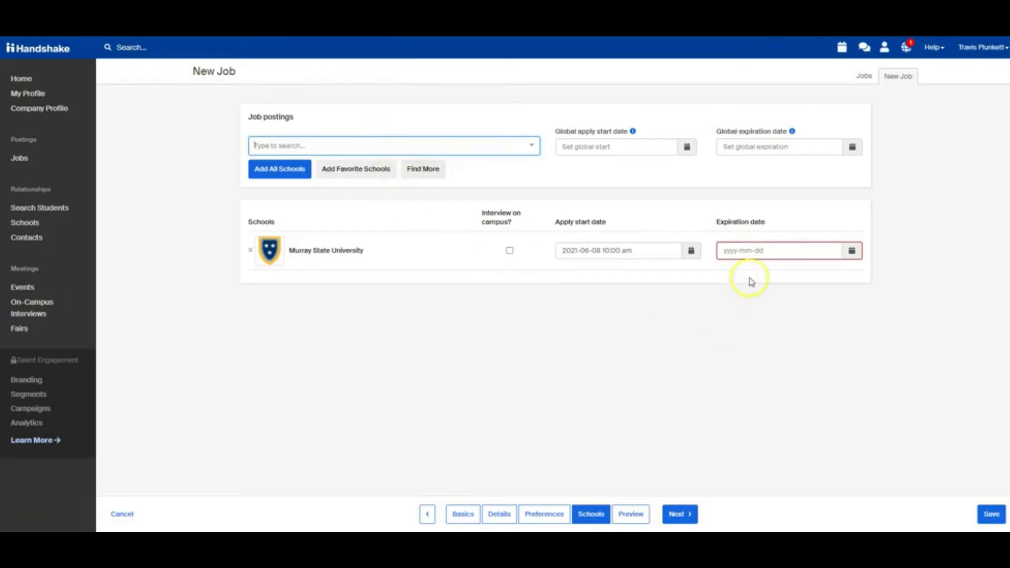
Set the Murray State University posting to expire on 2021-06-30 at 11:55 pm, without on-campus interviews
left_click(852, 251)
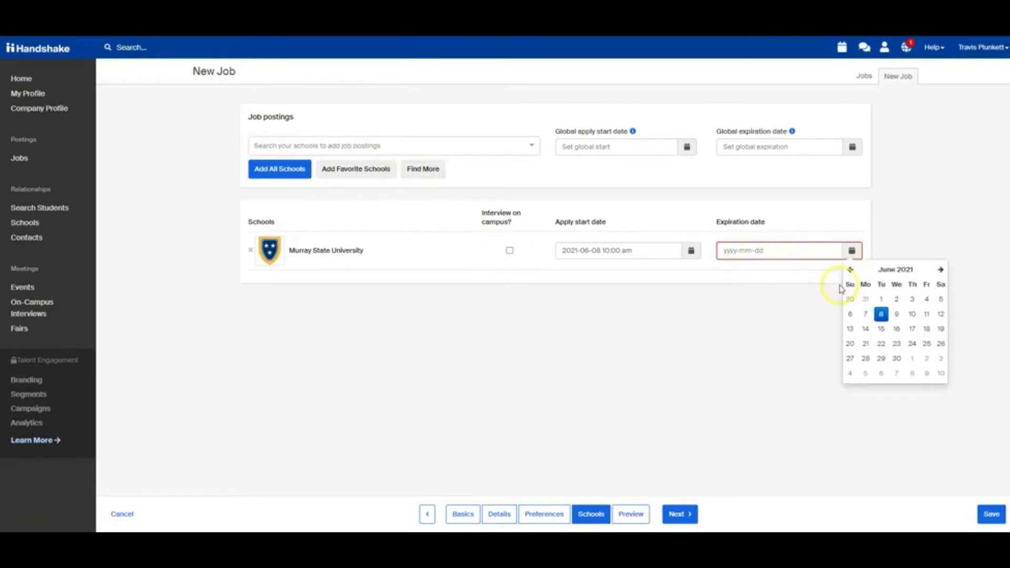
left_click(895, 359)
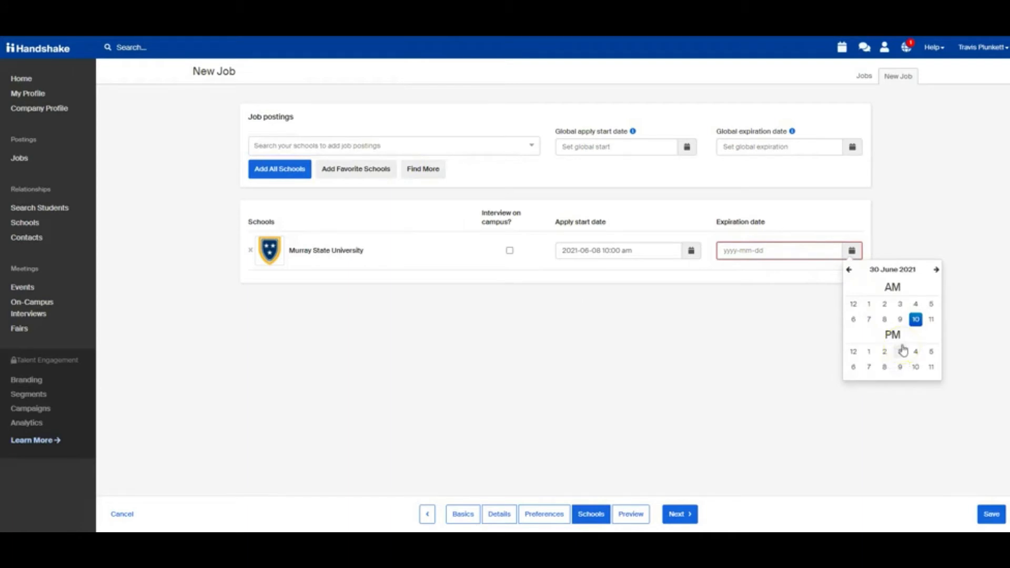
left_click(930, 367)
left_click(927, 335)
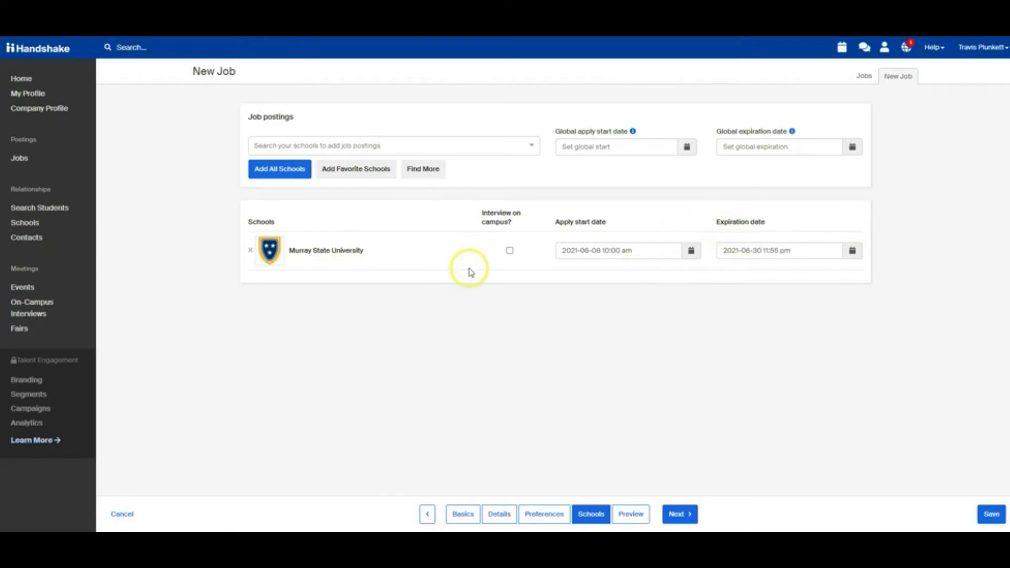
left_click(509, 250)
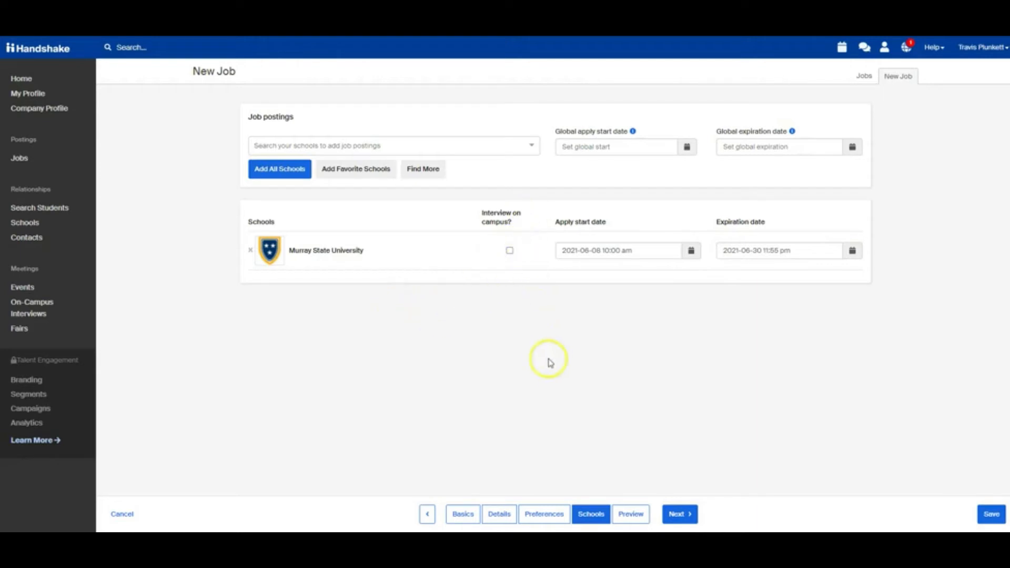
Preview the job posting and review its header, application deadline, description and employer information
left_click(634, 515)
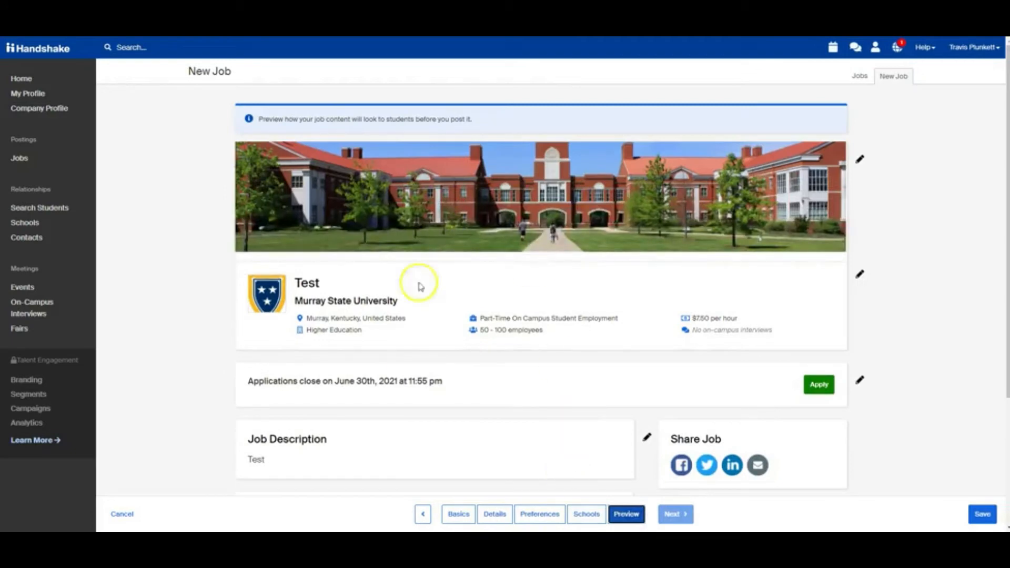
scroll(602, 384, "down", 3)
scroll(604, 385, "up", 3)
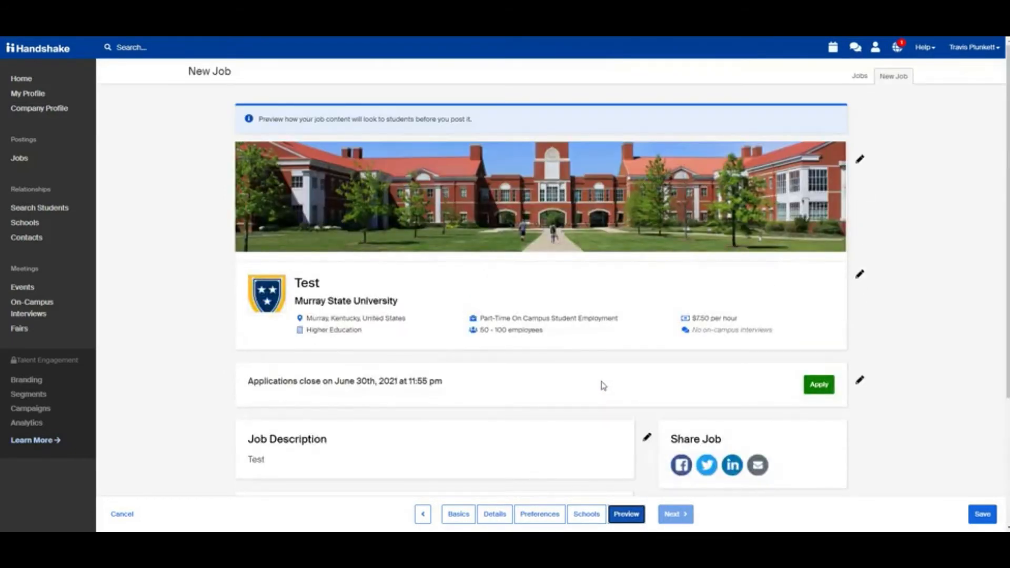
scroll(603, 385, "down", 2)
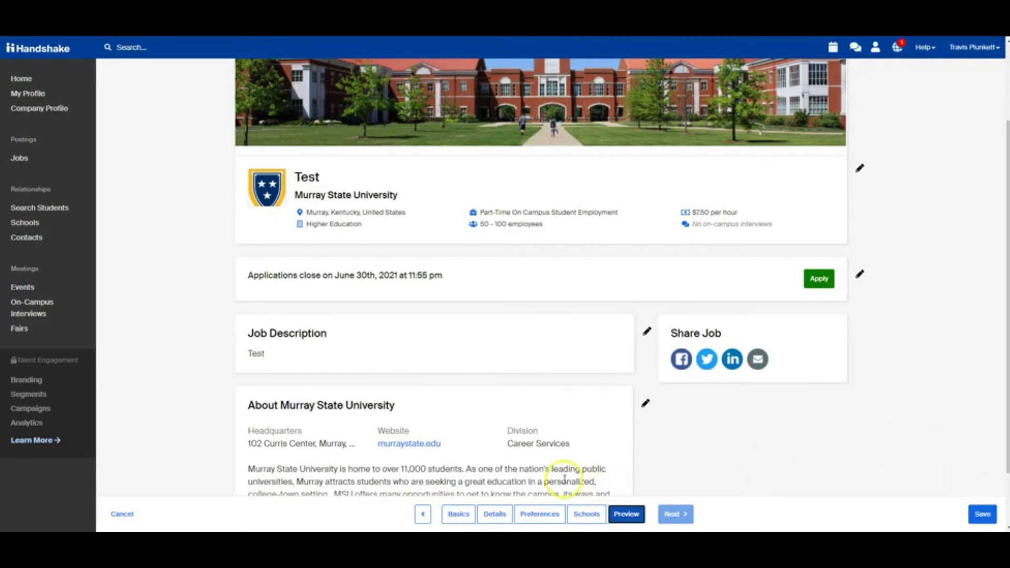
scroll(498, 267, "up", 3)
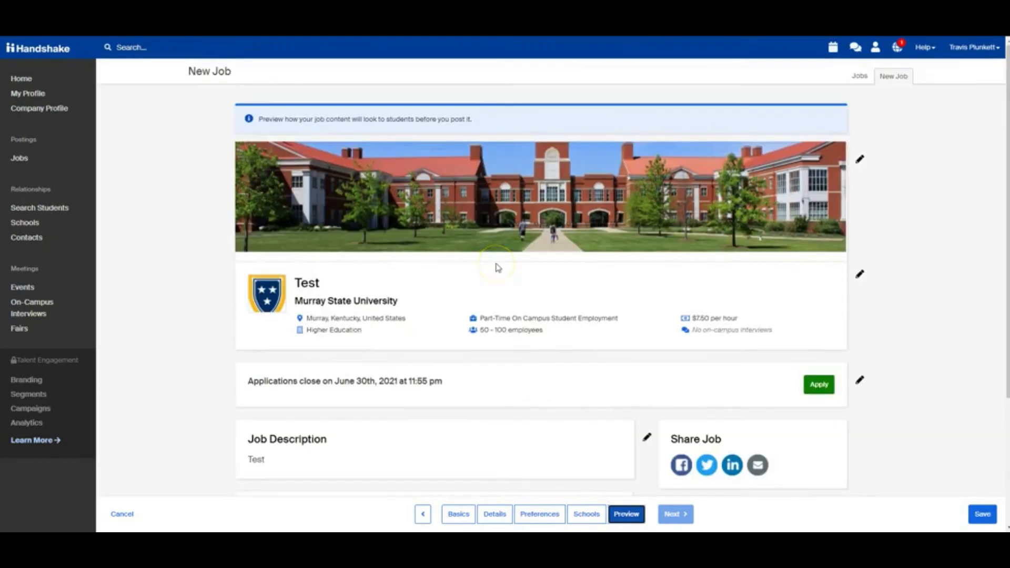
Leave the job posting for the home page, discarding the unsaved changes, and open a new interview schedule request
left_click(32, 79)
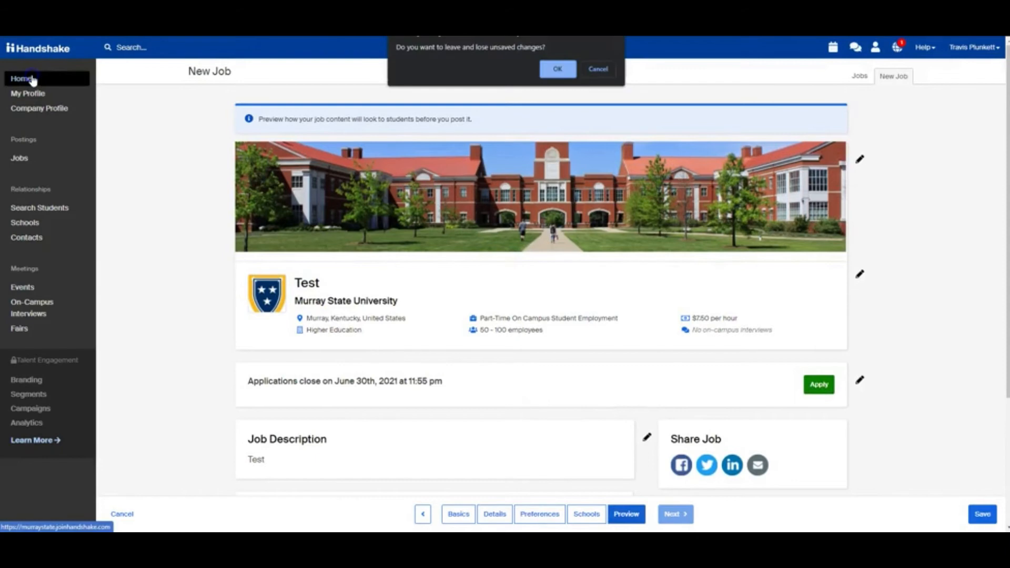
left_click(557, 69)
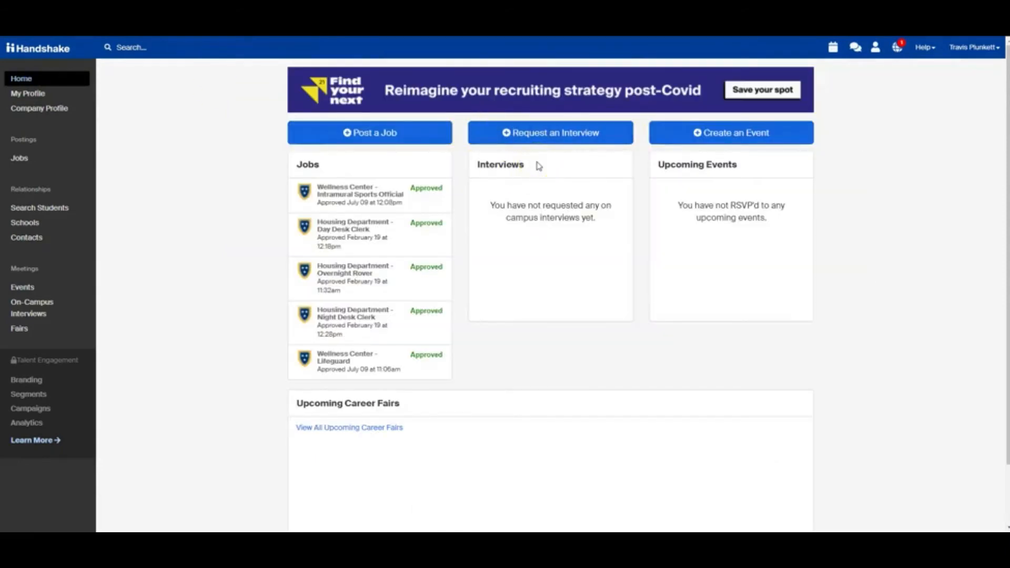
left_click(555, 138)
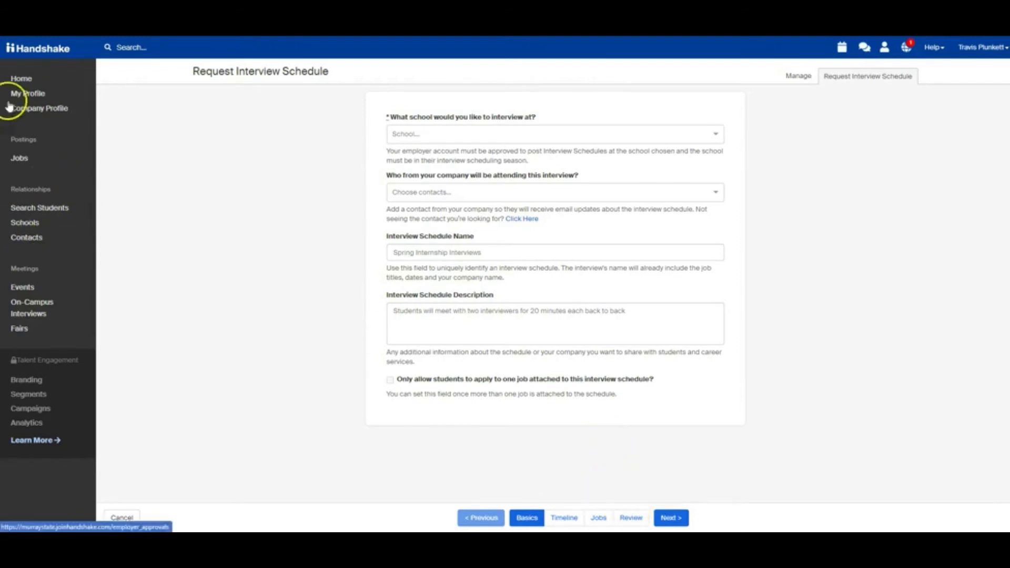
Return to the home page, start a new event request and name the event Info Session
left_click(38, 83)
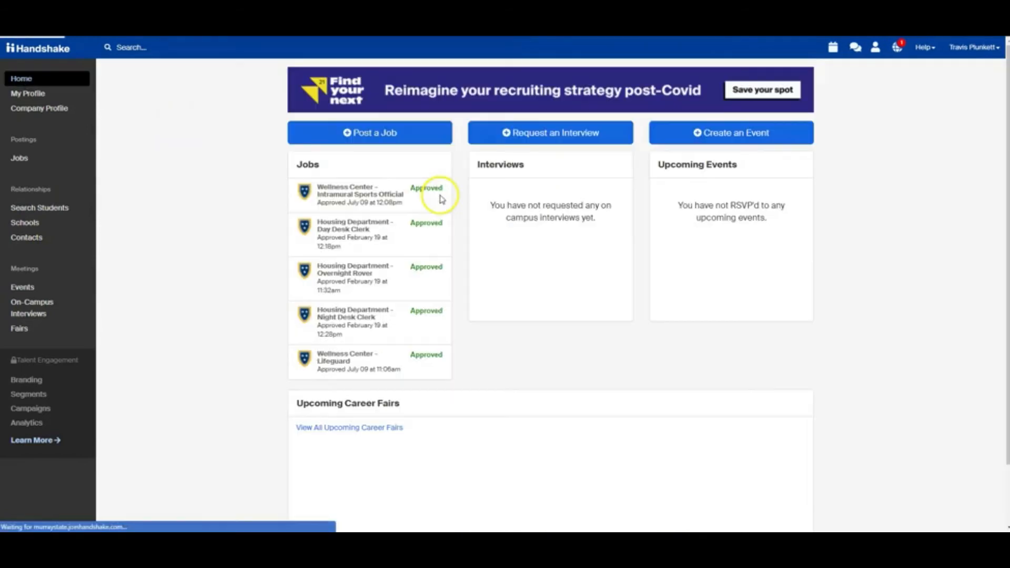
left_click(740, 140)
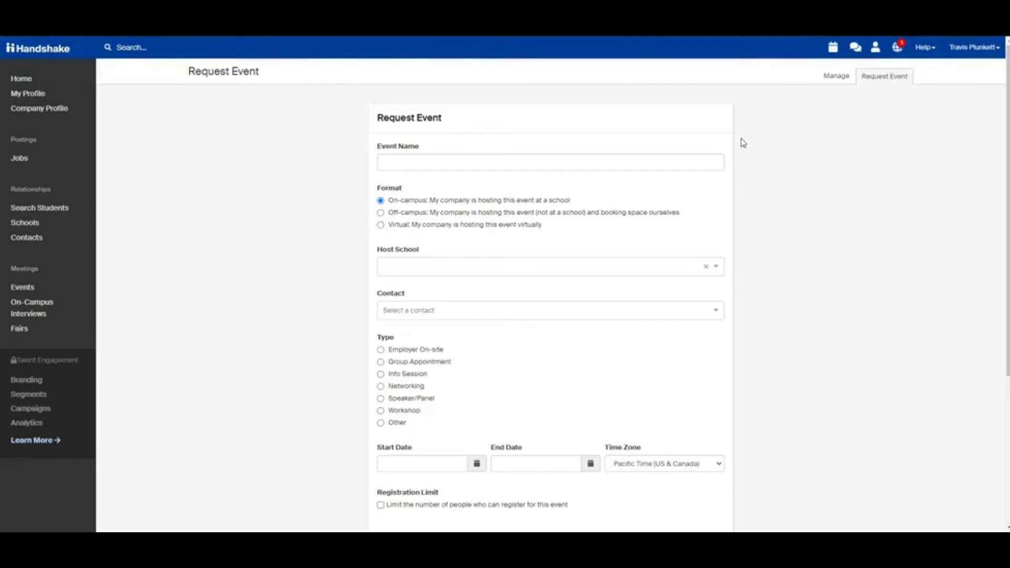
left_click(498, 169)
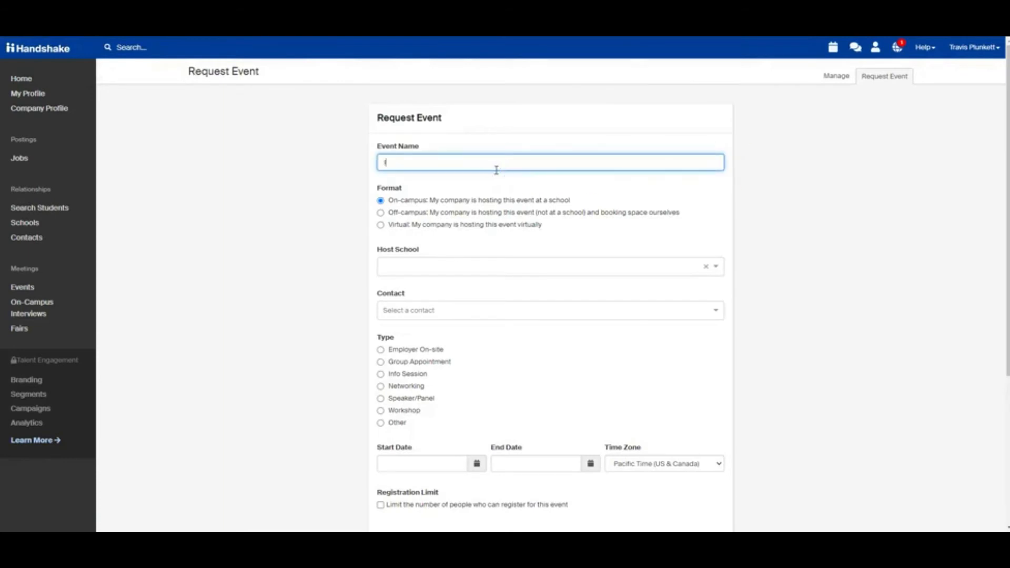
left_click(457, 137)
scroll(420, 177, "down", 2)
left_click(416, 178)
scroll(413, 157, "up", 2)
left_click(486, 208)
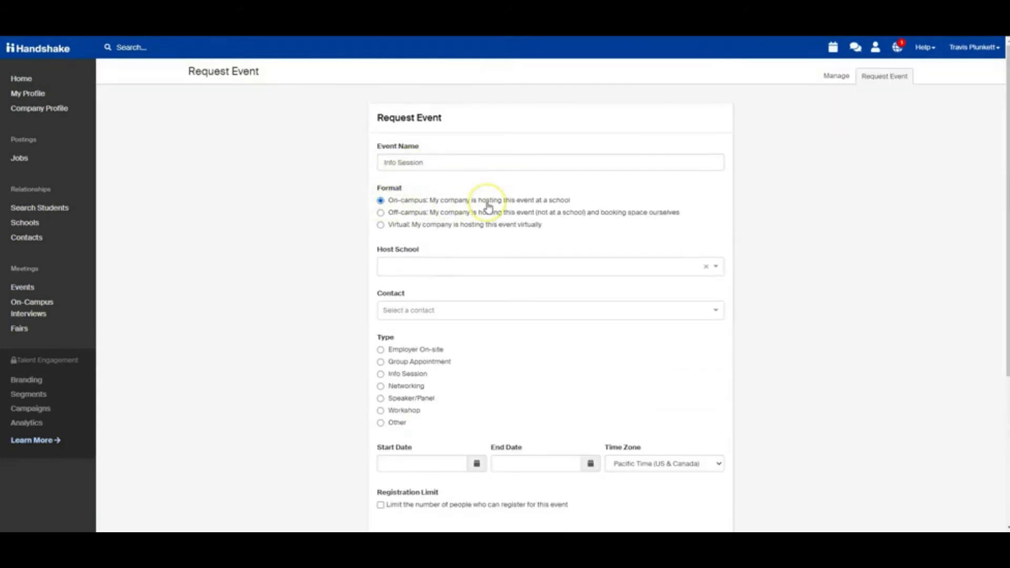
Try the off-campus and virtual formats for the event and return the format to on-campus
left_click(527, 204)
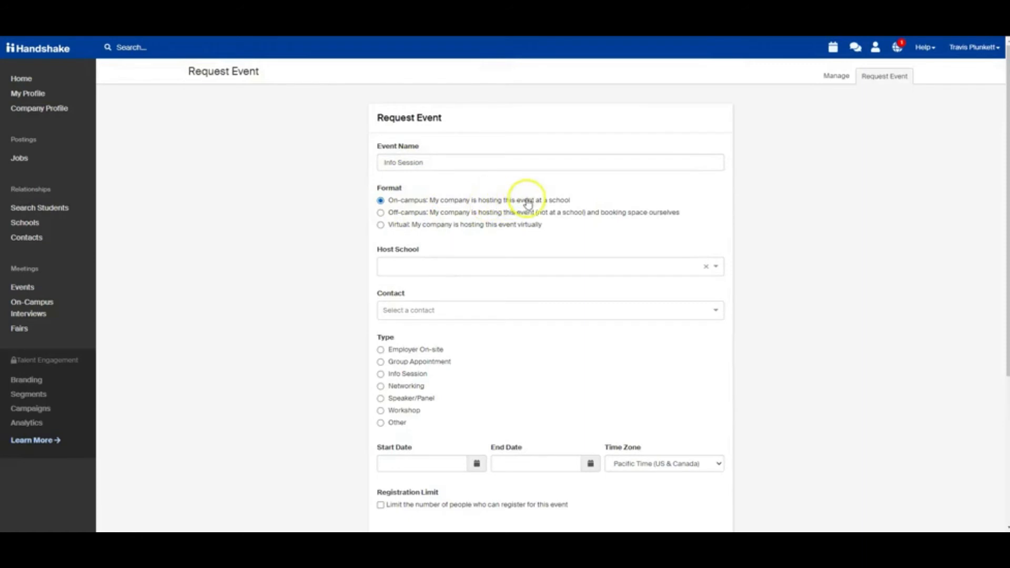
left_click(381, 213)
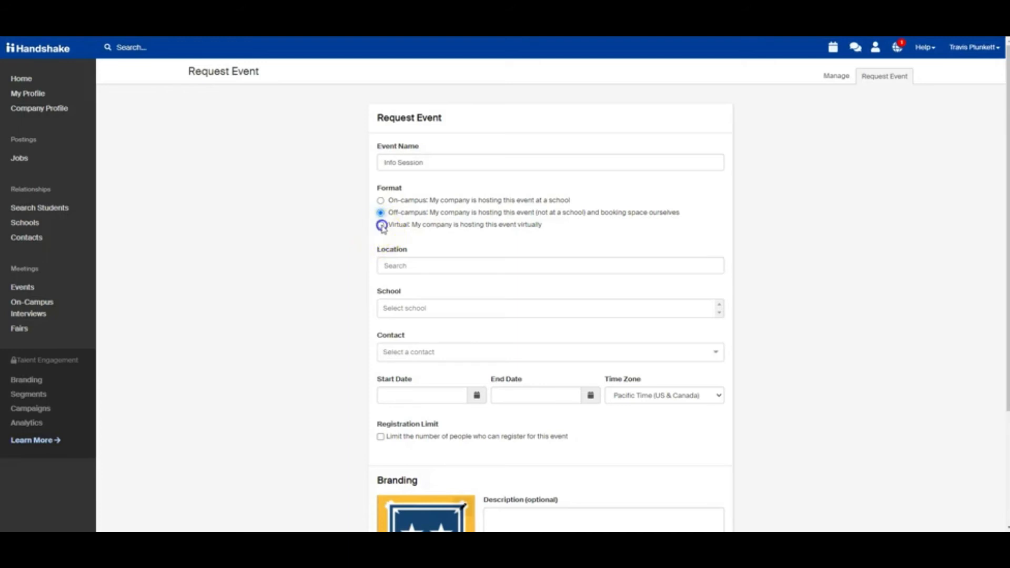
left_click(381, 226)
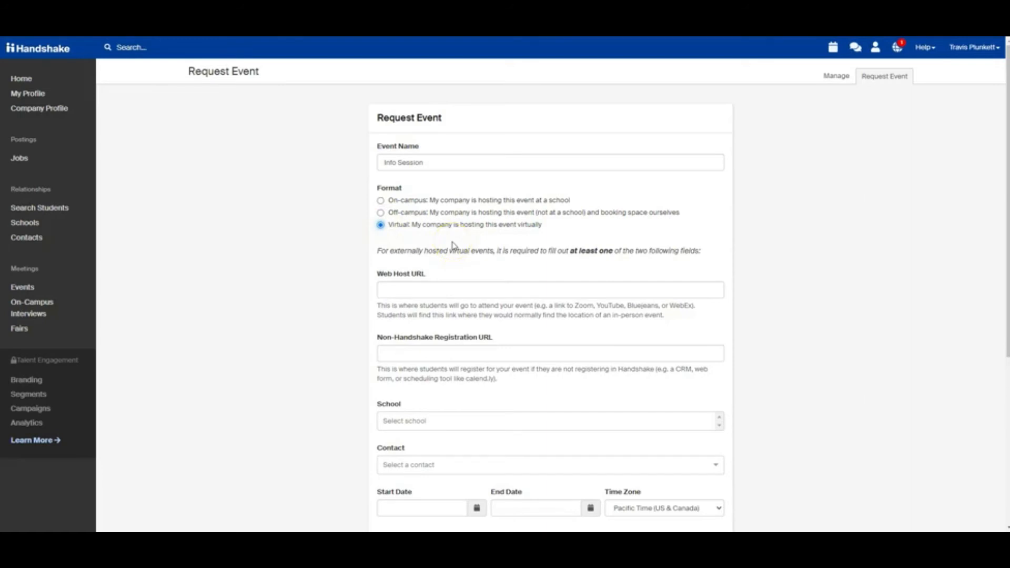
left_click(381, 200)
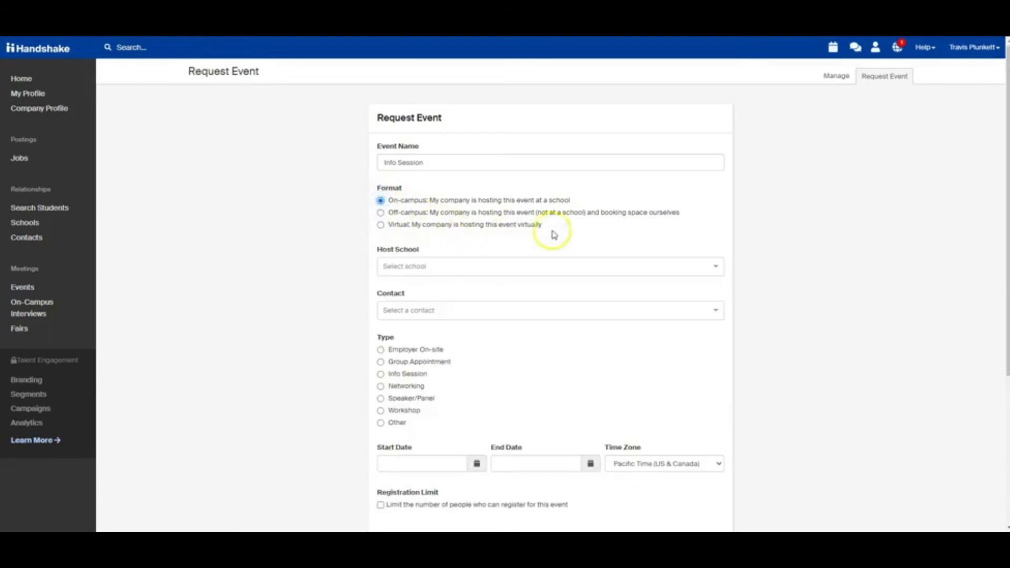
Set the event's host school to Murray State University
scroll(552, 234, "down", 1)
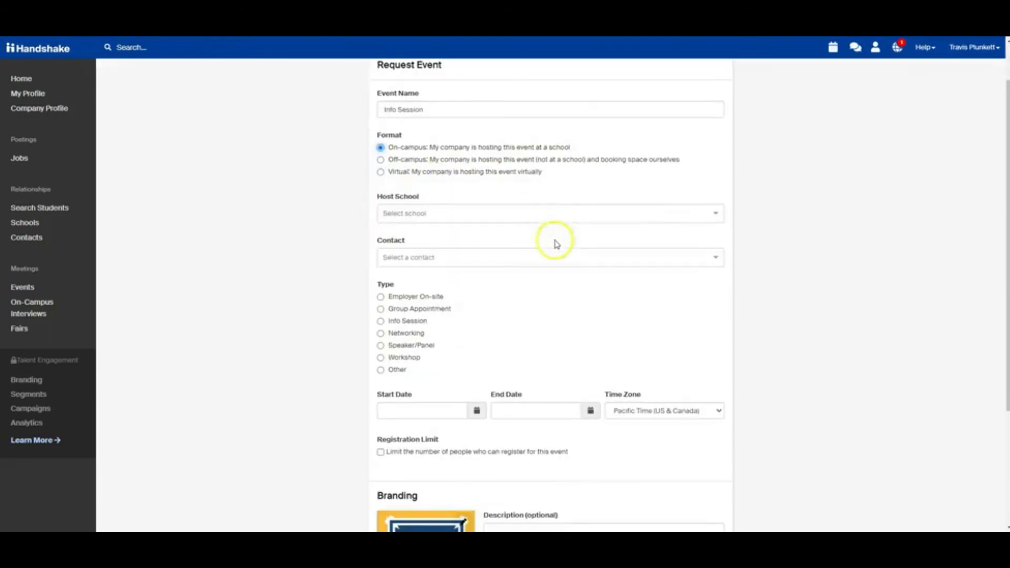
left_click(484, 217)
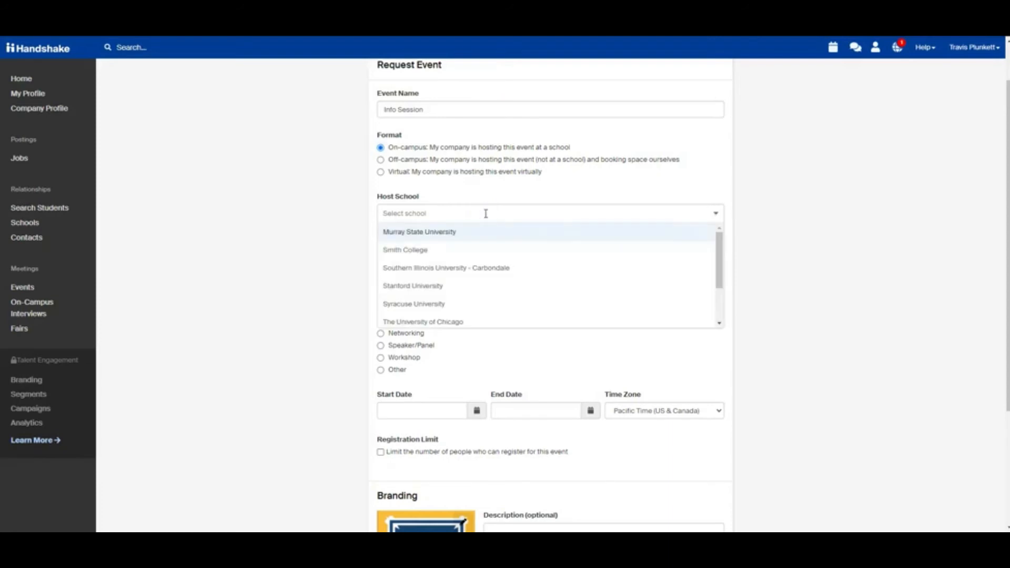
left_click(432, 231)
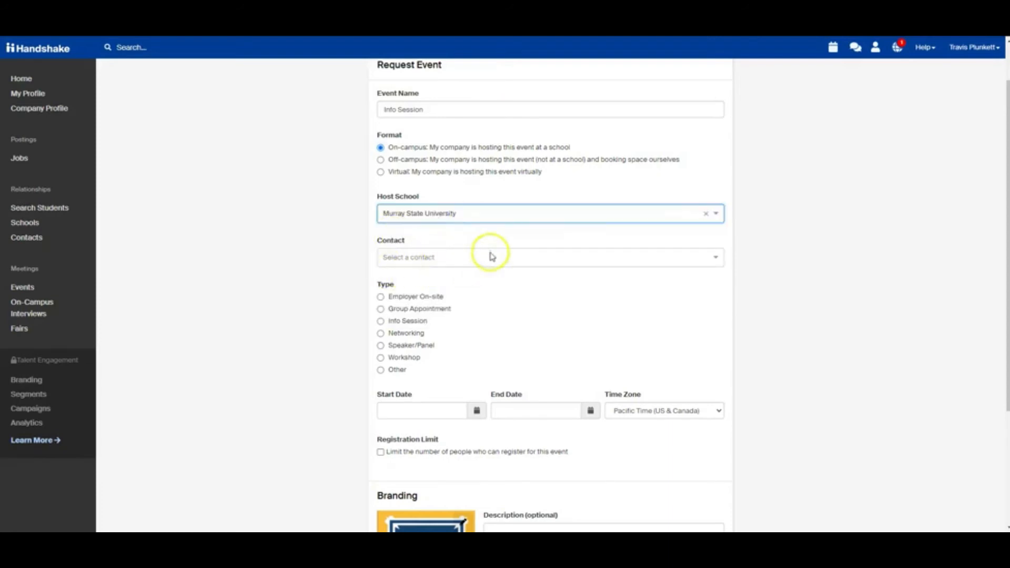
Review the event request's contact, type, date, registration limit, branding and description fields
scroll(492, 256, "down", 3)
scroll(491, 265, "up", 2)
scroll(463, 253, "down", 1)
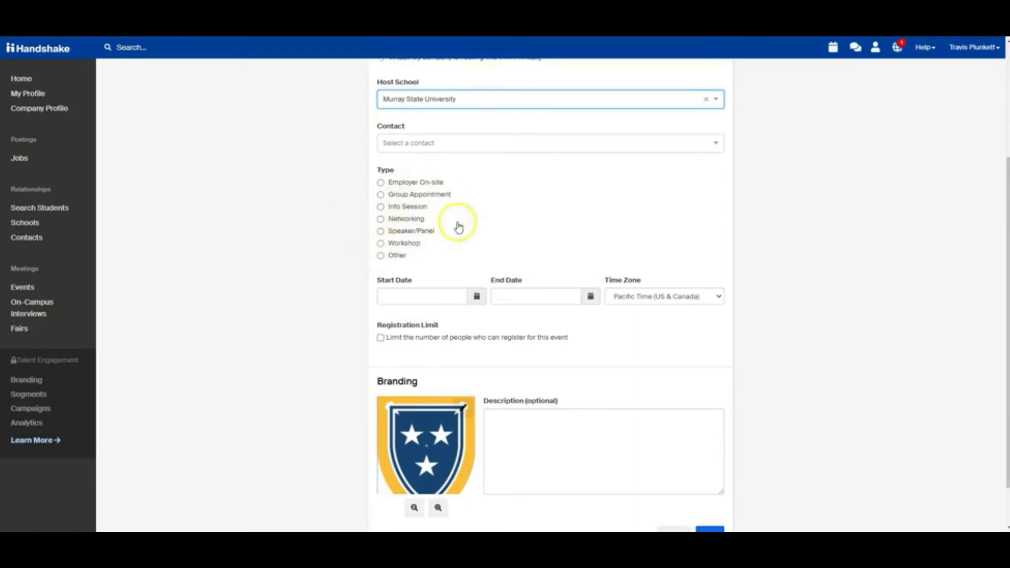
scroll(442, 226, "down", 1)
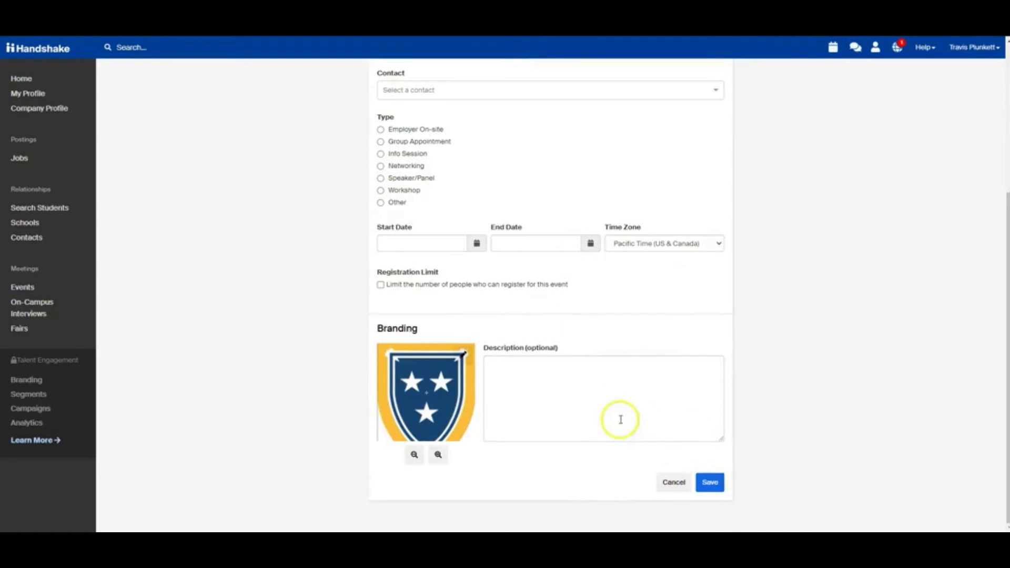
scroll(613, 420, "up", 4)
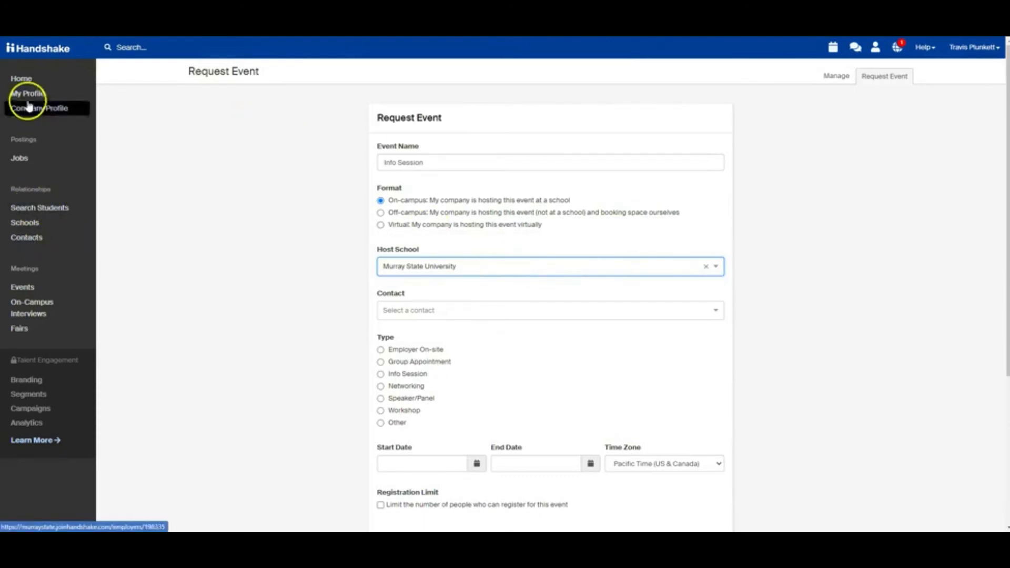
Leave the event request for the home page and open the list of active jobs
left_click(31, 82)
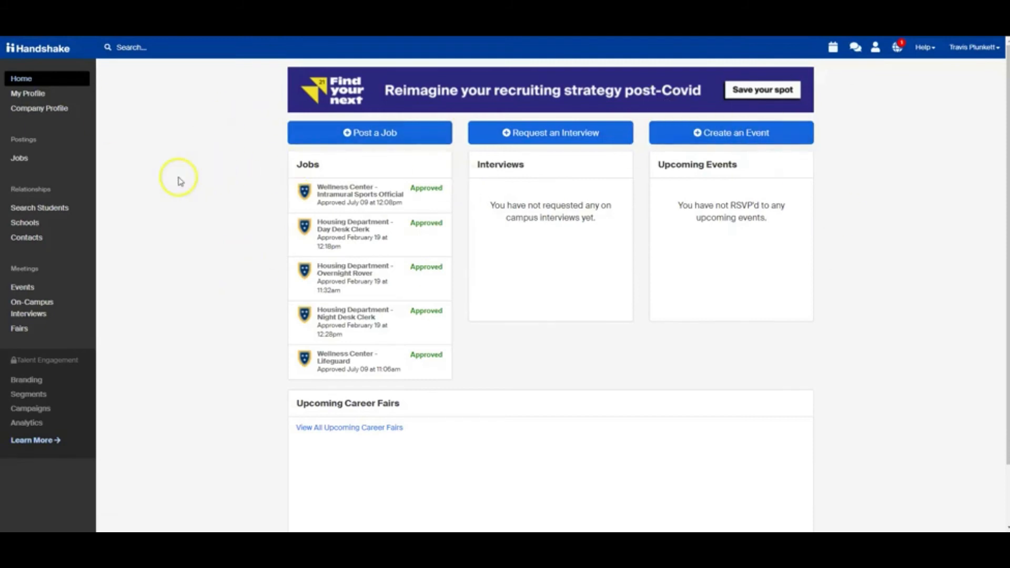
left_click(24, 159)
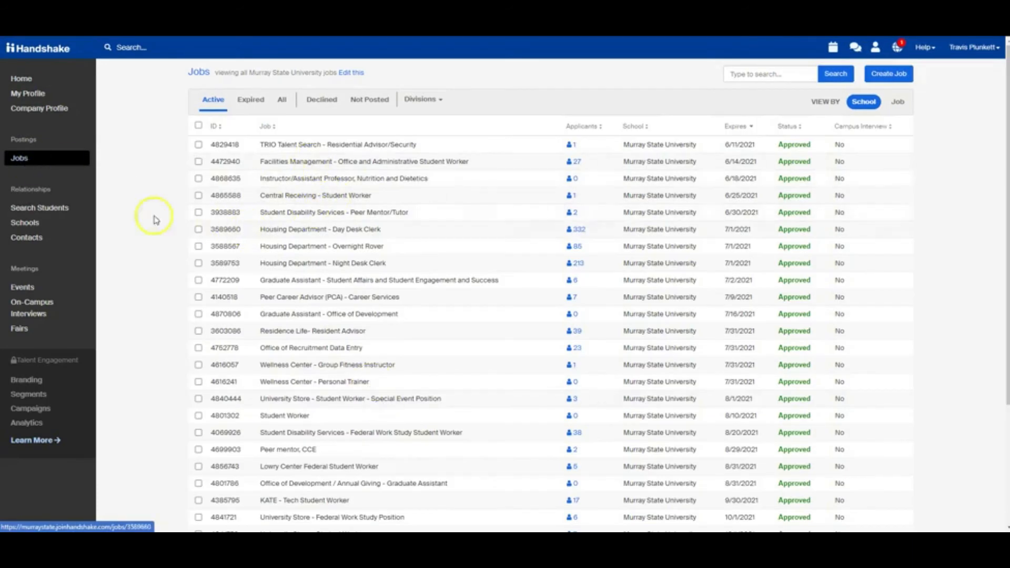
Open the student search and filter the students by the school Murray State University
left_click(40, 213)
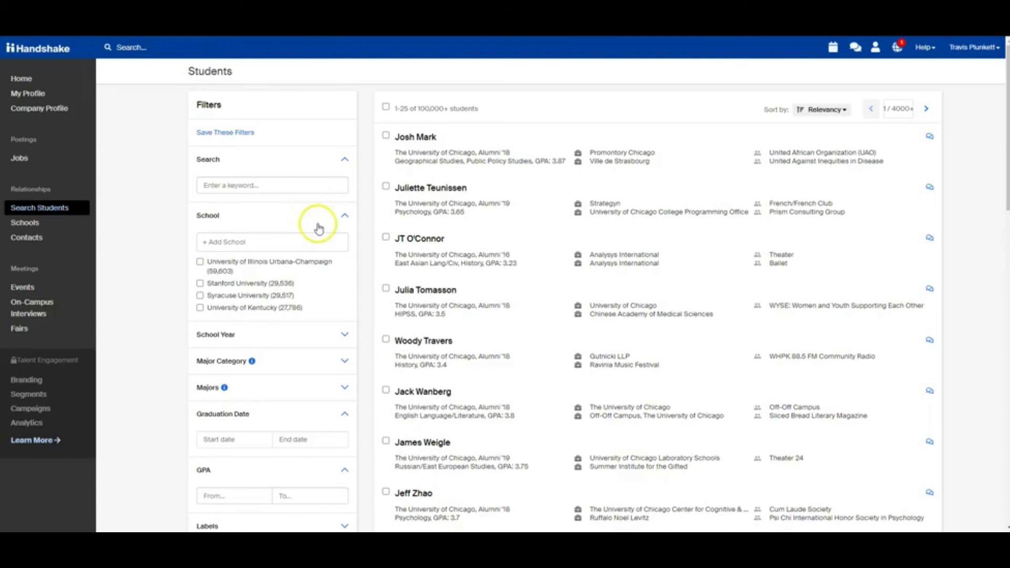
left_click(233, 246)
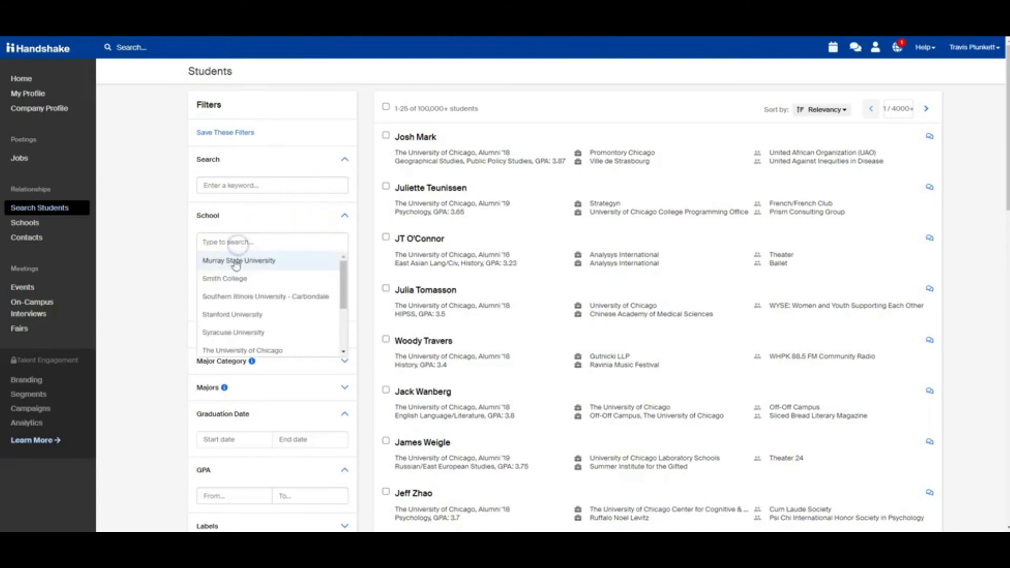
left_click(235, 261)
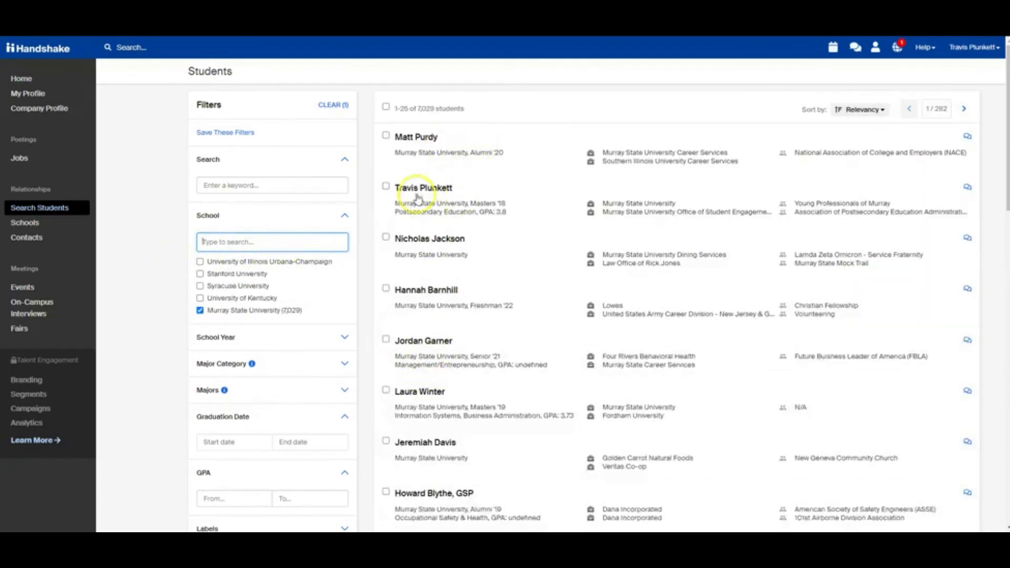
Open the second listed student's profile and review the education, work experience and organizations sections
left_click(433, 190)
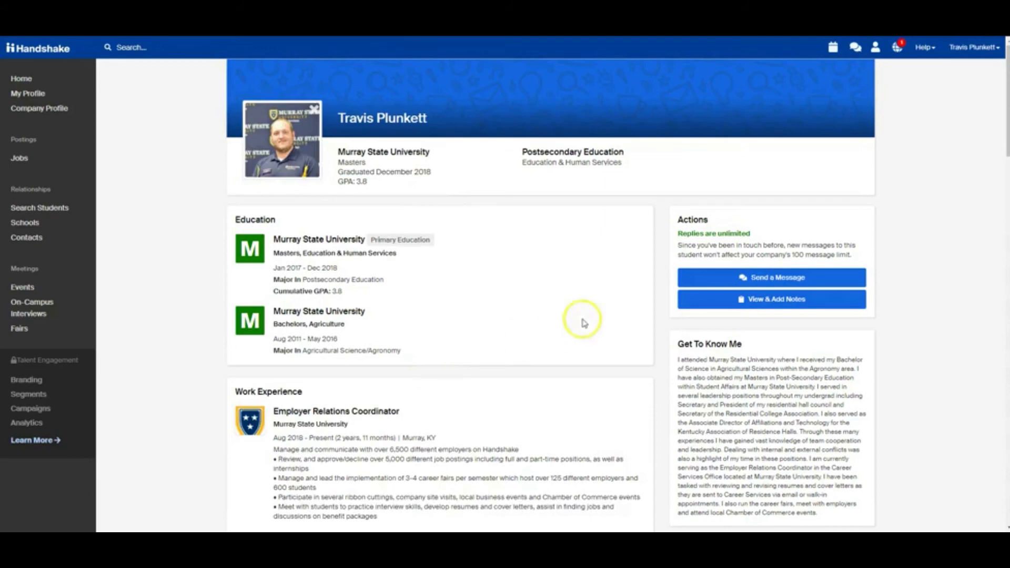
scroll(578, 295, "down", 10)
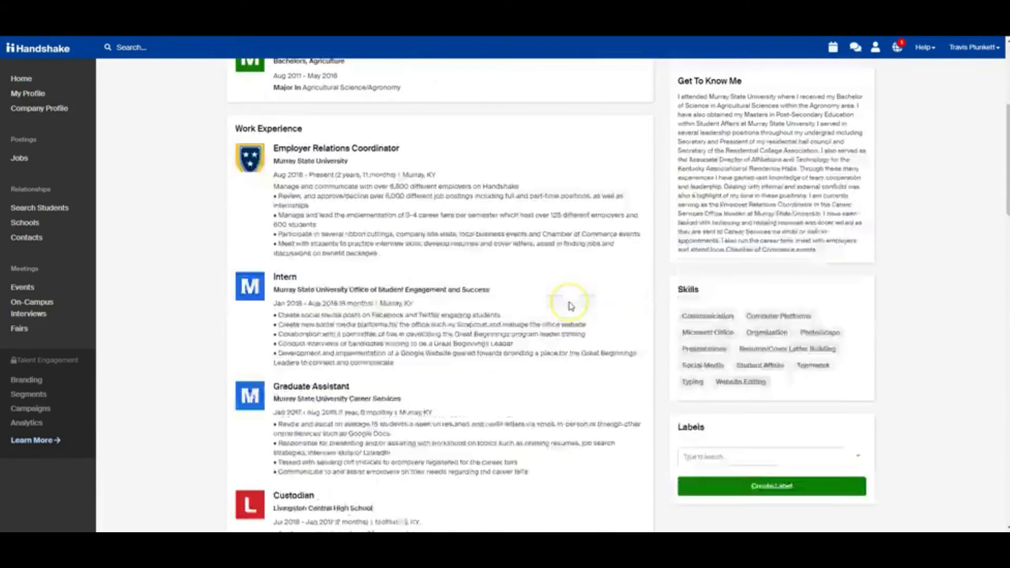
scroll(571, 306, "down", 12)
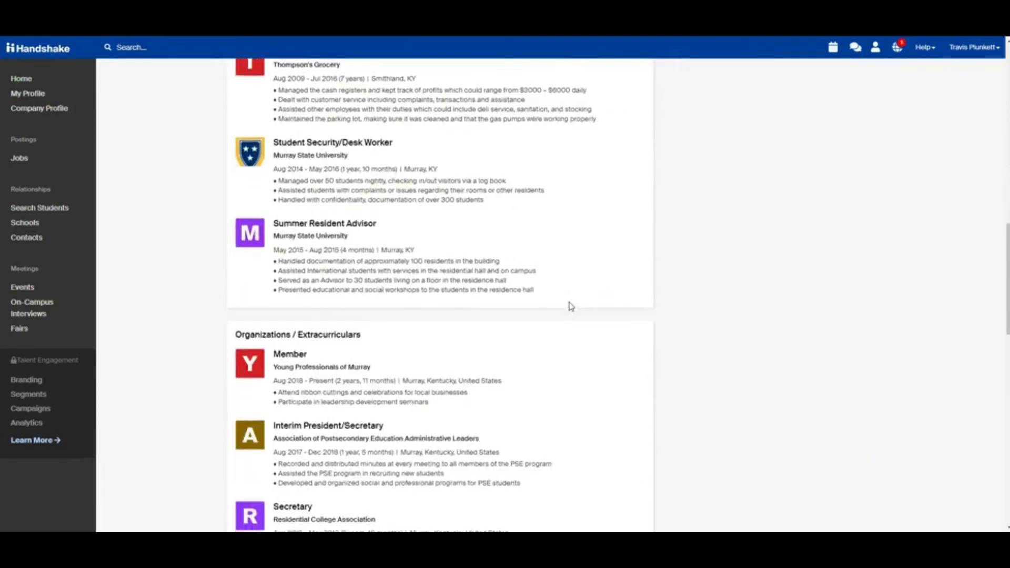
scroll(571, 306, "up", 7)
scroll(571, 306, "up", 15)
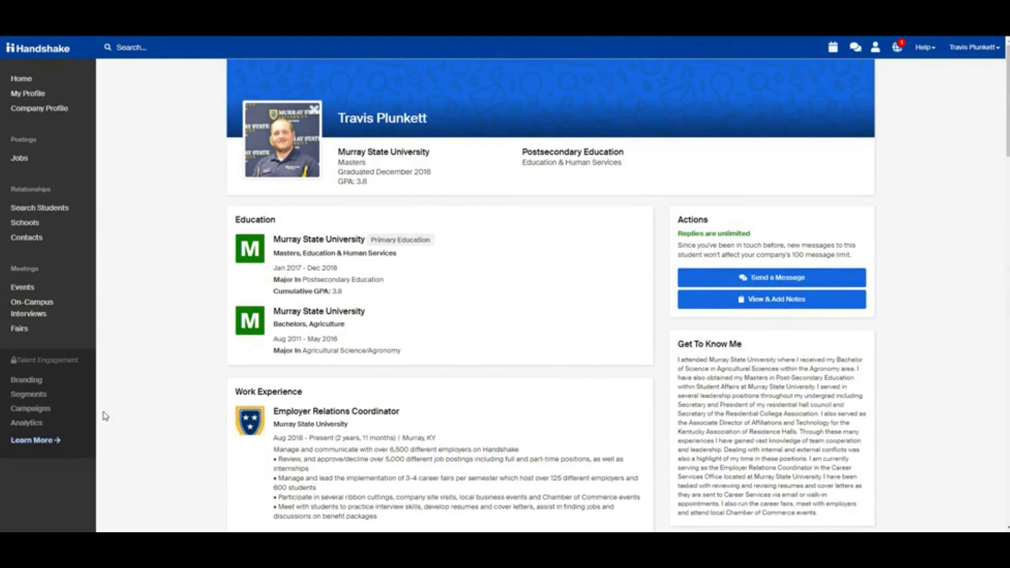
View the favorite schools, external contacts, events and on-campus interviews pages in turn
left_click(53, 227)
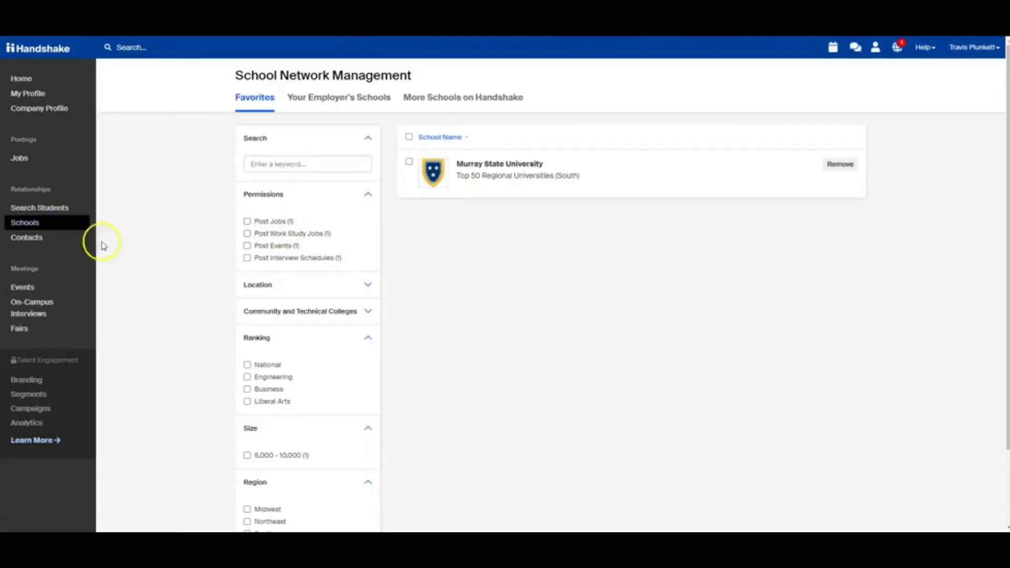
left_click(40, 243)
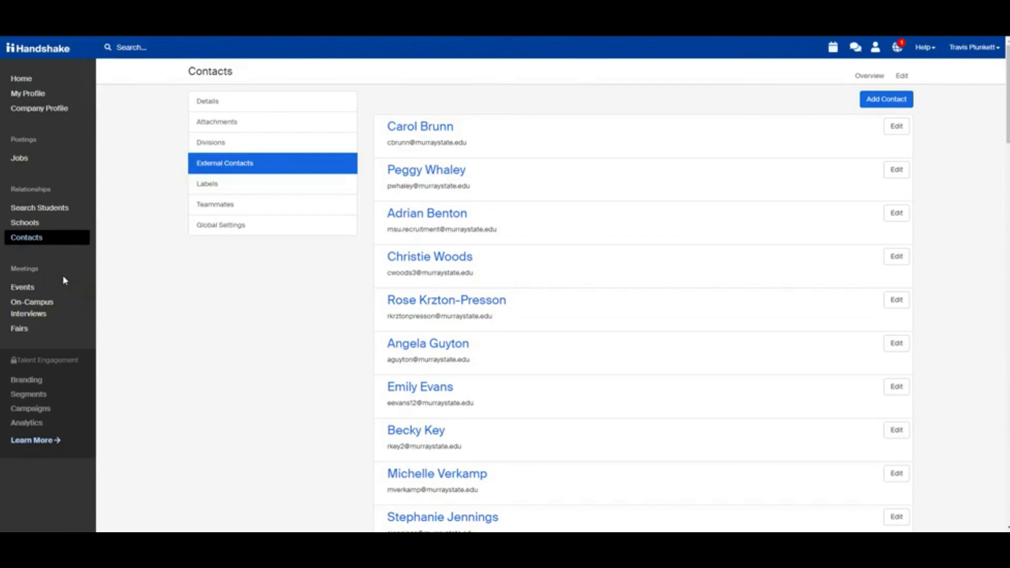
left_click(38, 292)
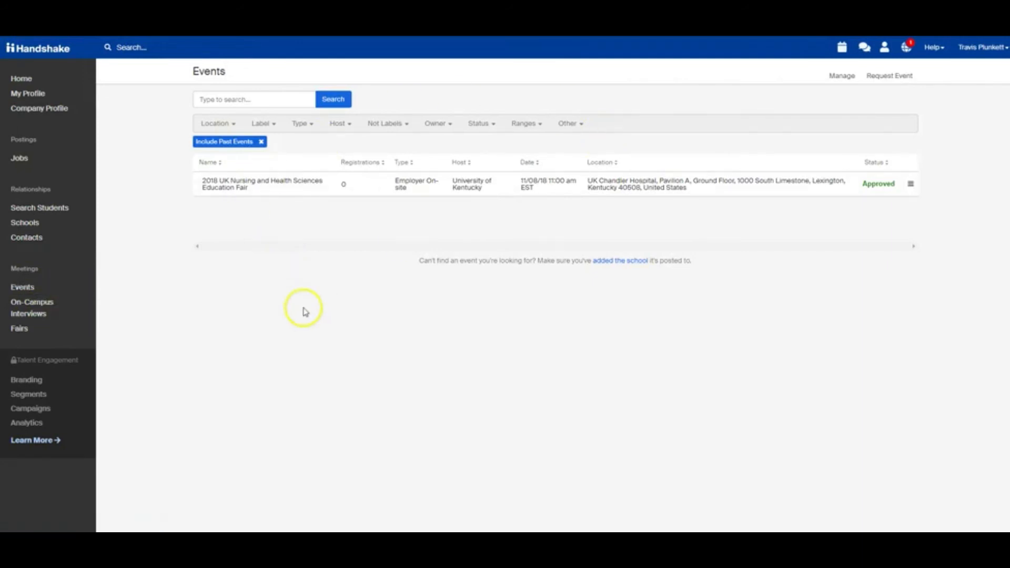
left_click(24, 308)
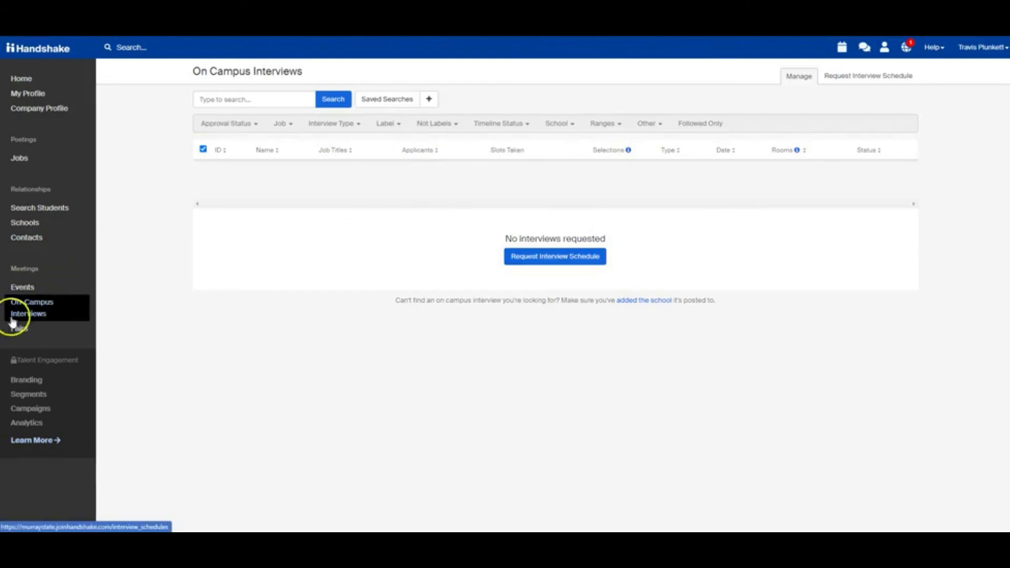
Open the career fairs list and filter it by the school Murray State University
left_click(31, 333)
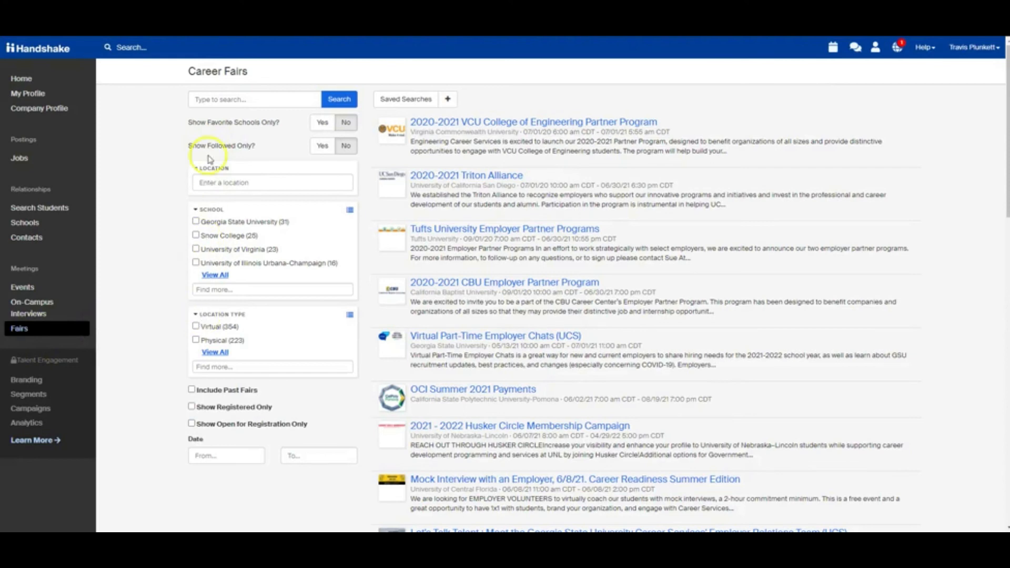
left_click(233, 290)
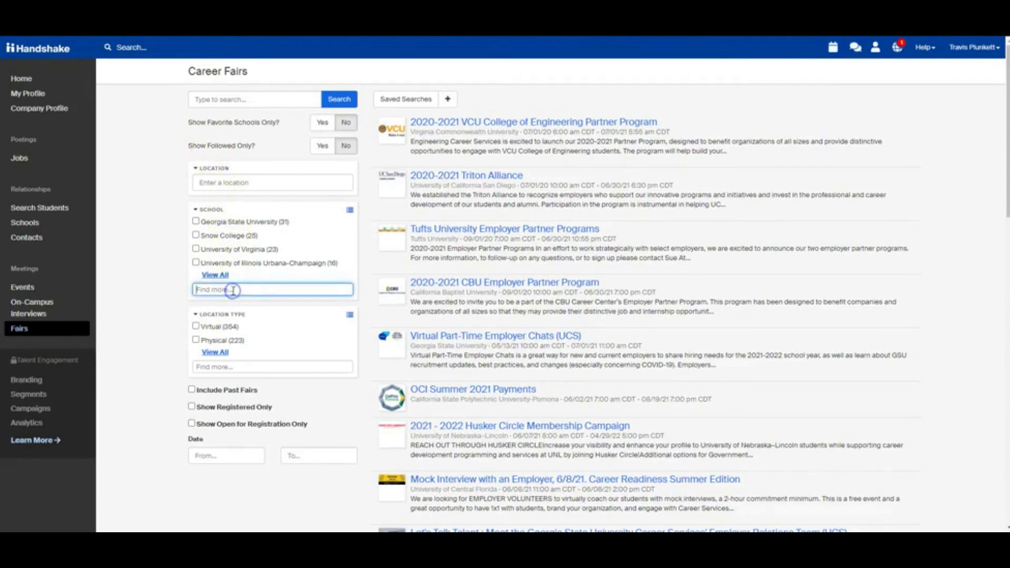
type("mul")
left_click(237, 304)
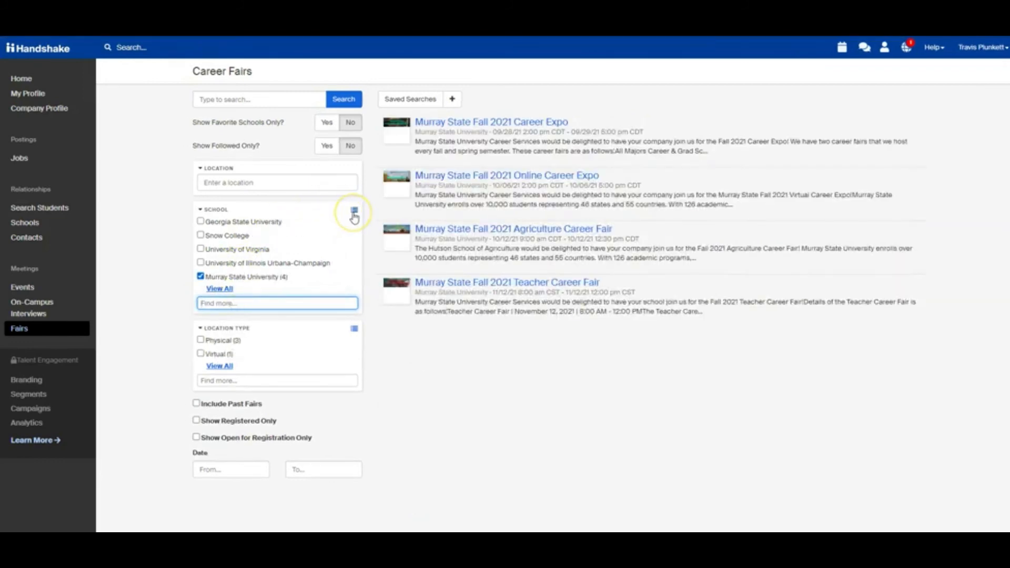
Open the Murray State Fall 2021 Career Expo and review its details and registration option
left_click(509, 128)
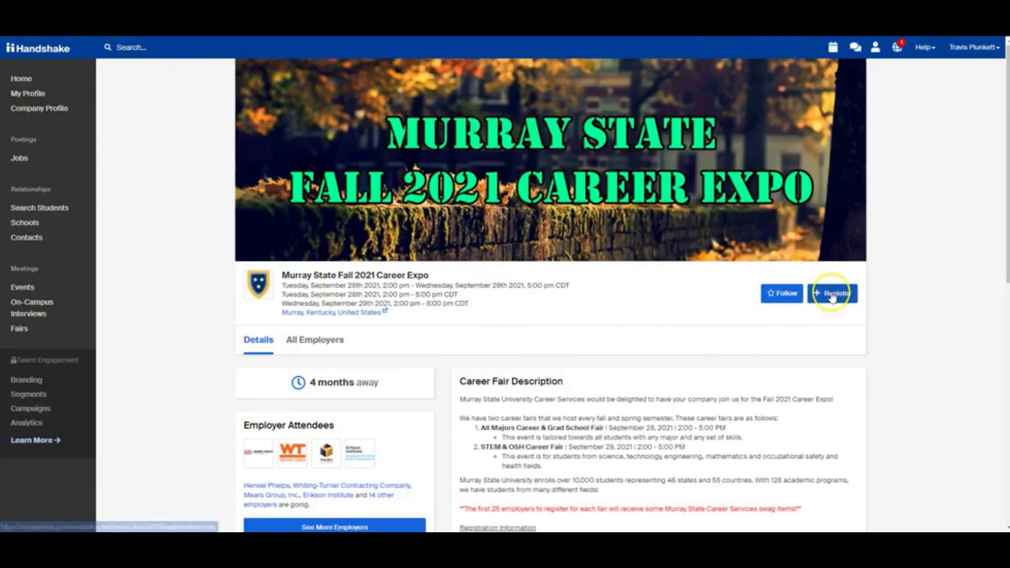
scroll(463, 311, "down", 5)
scroll(594, 244, "up", 5)
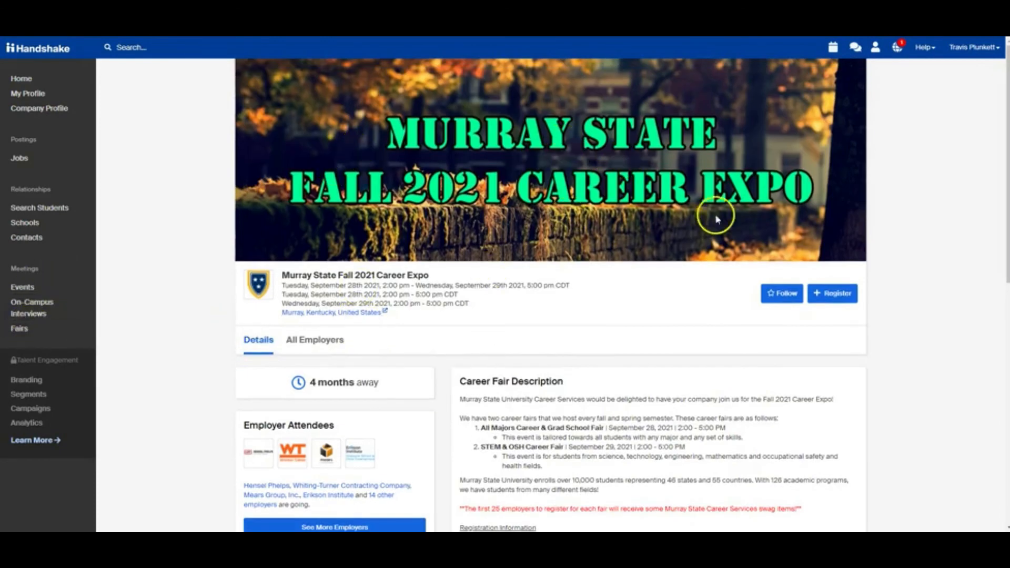
Reopen the career fairs list, limit it to registered fairs only and clear that filter again
left_click(37, 332)
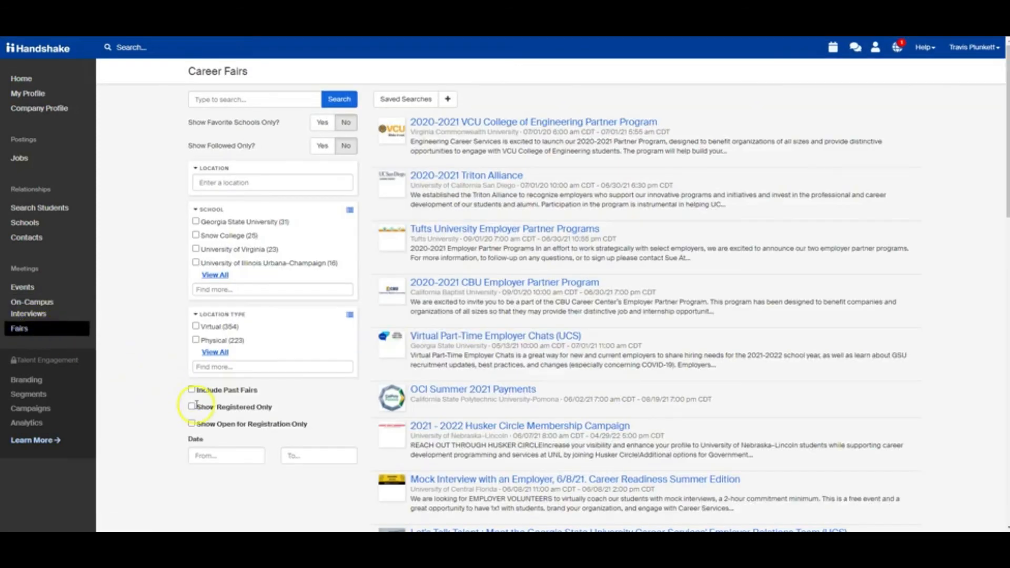
left_click(192, 406)
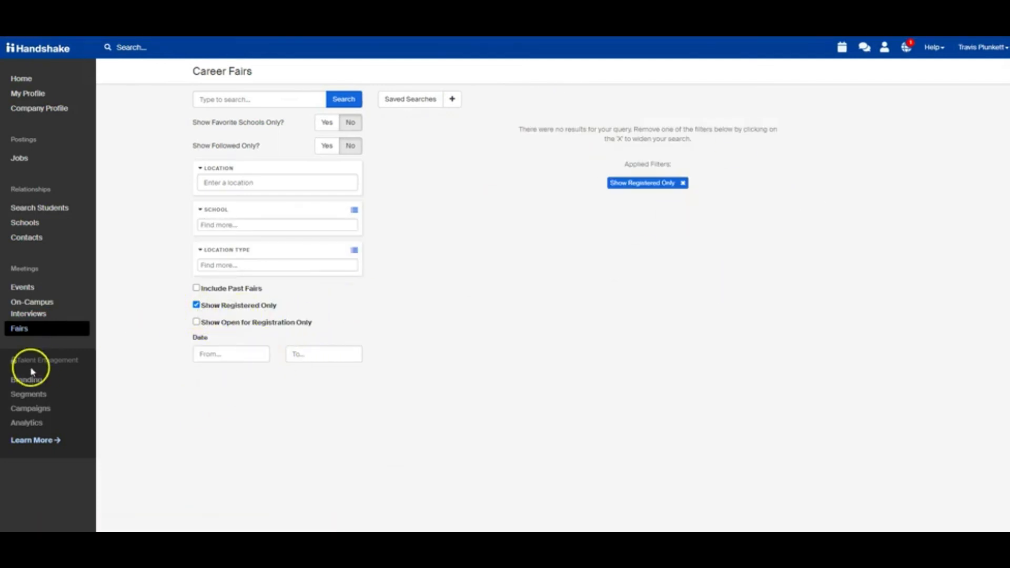
left_click(196, 305)
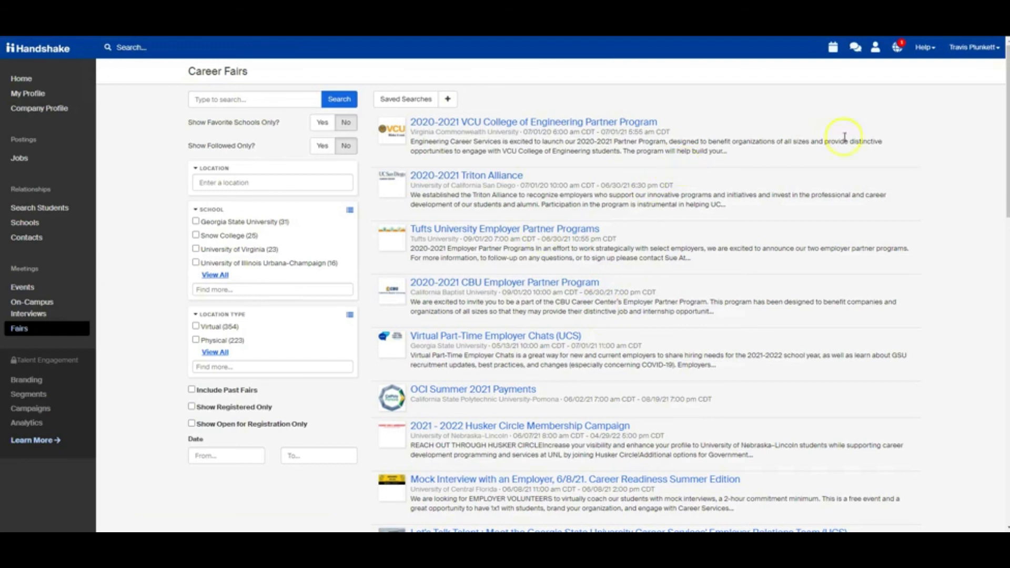
Open your own user profile page from the account options
left_click(986, 58)
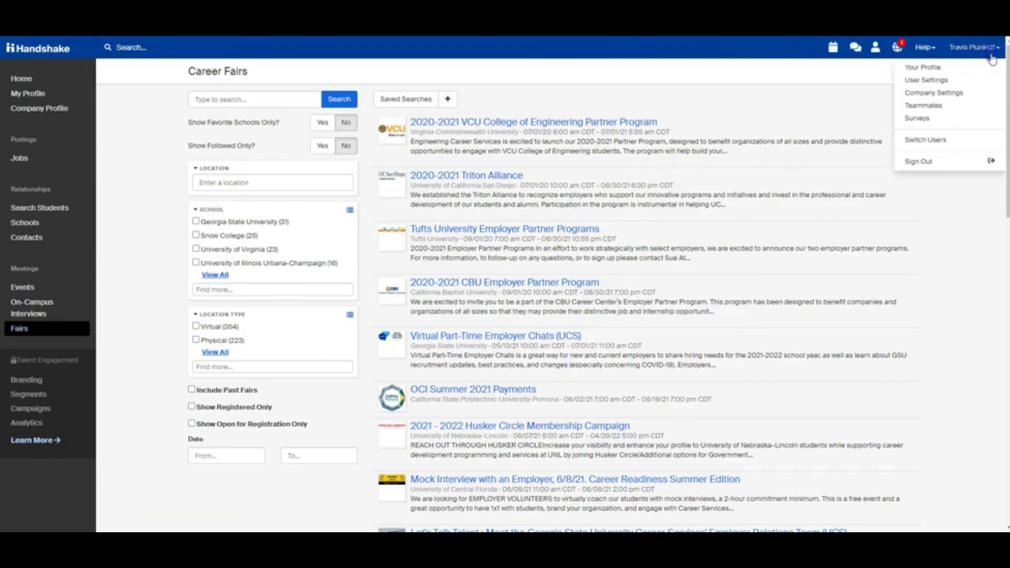
left_click(927, 67)
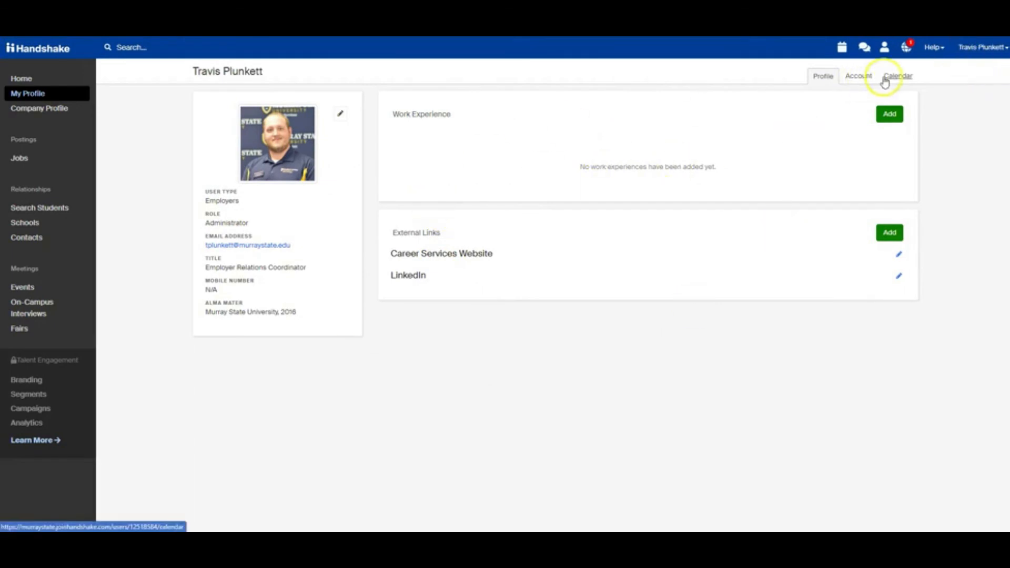
Open the company's Teammates list, look through its members and return to the home page
left_click(961, 62)
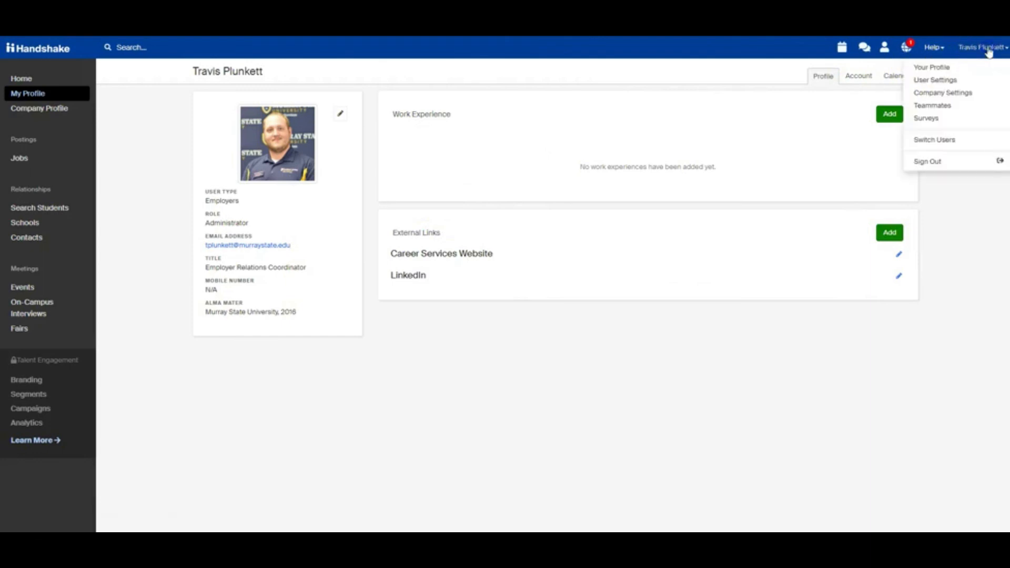
left_click(946, 107)
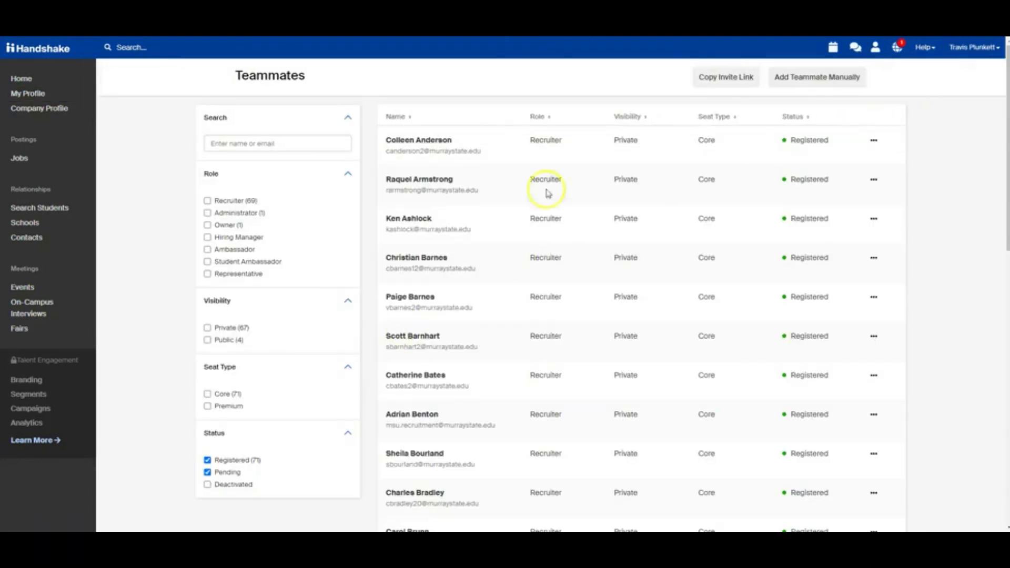
scroll(407, 277, "down", 3)
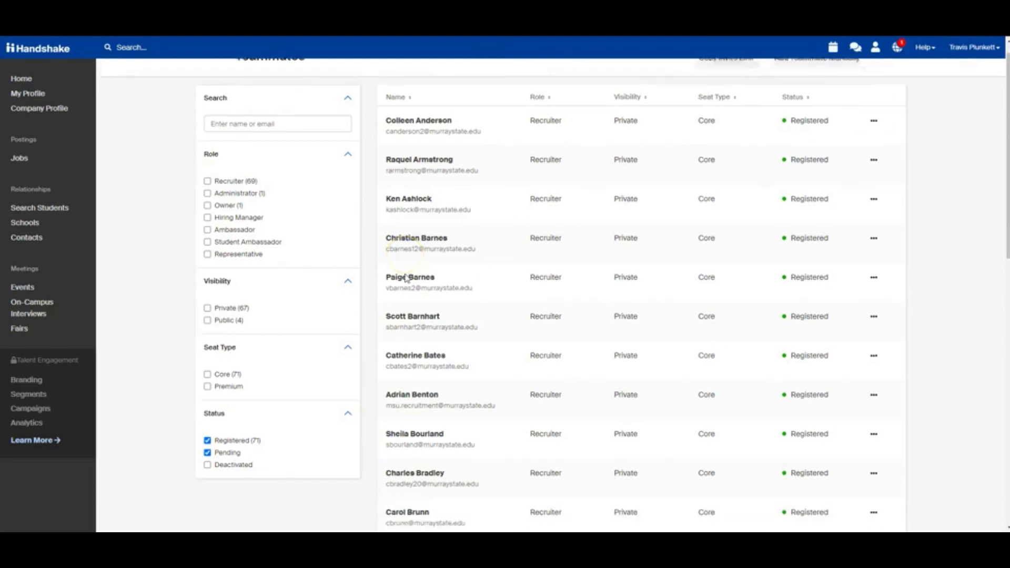
scroll(253, 263, "up", 3)
left_click(20, 78)
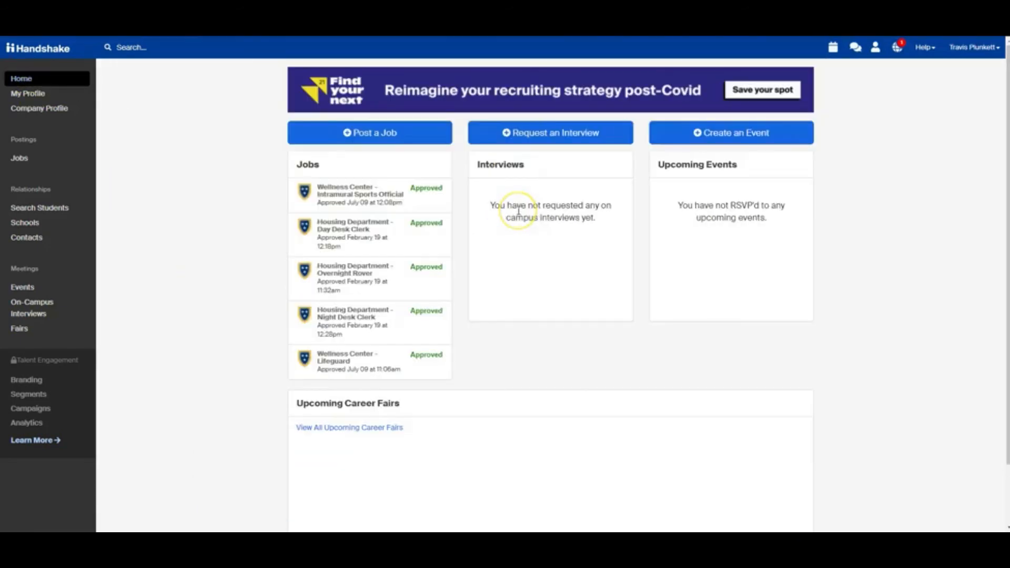